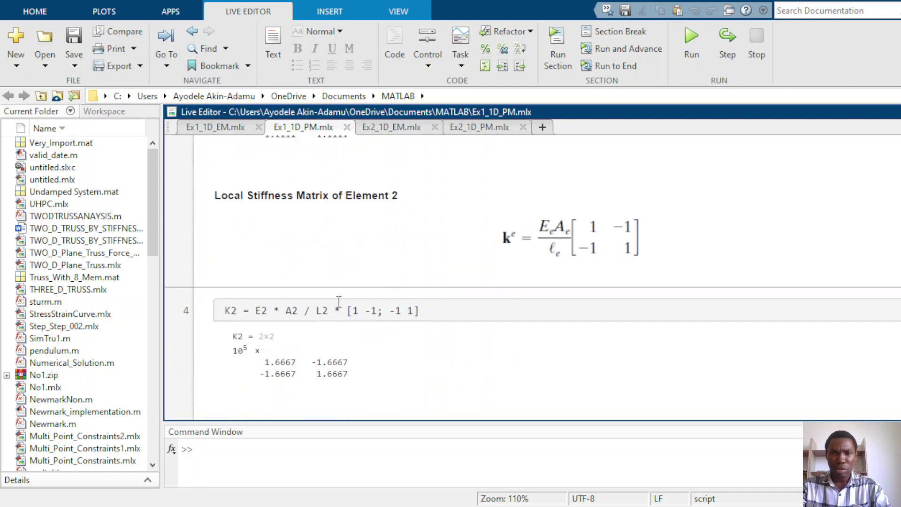
Check the 160kN load in the problem diagram against the global force vector F = [0;0;160000]
scroll(469, 300, "up", 3)
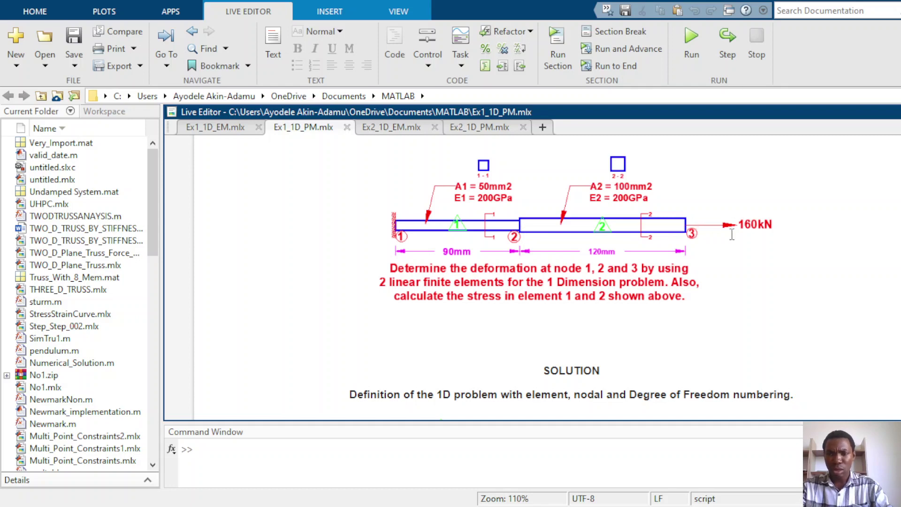
scroll(730, 235, "down", 6)
scroll(730, 237, "down", 20)
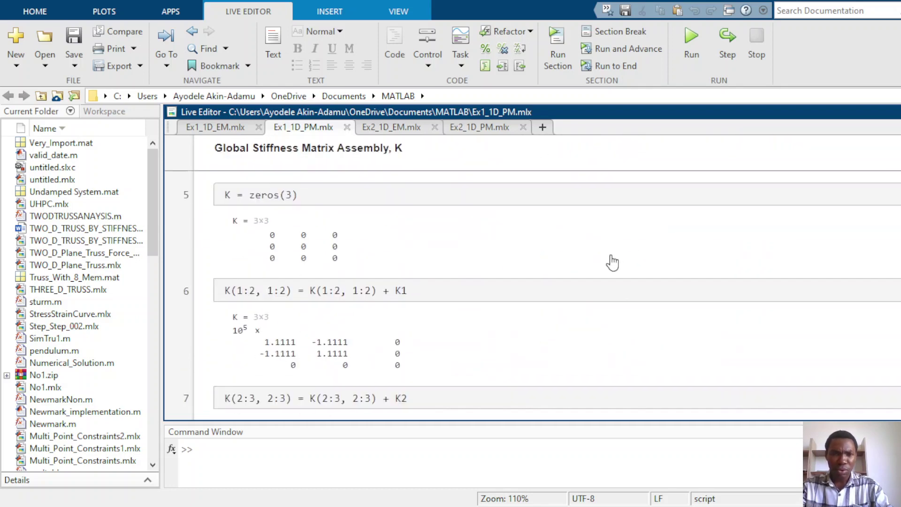
scroll(593, 256, "down", 12)
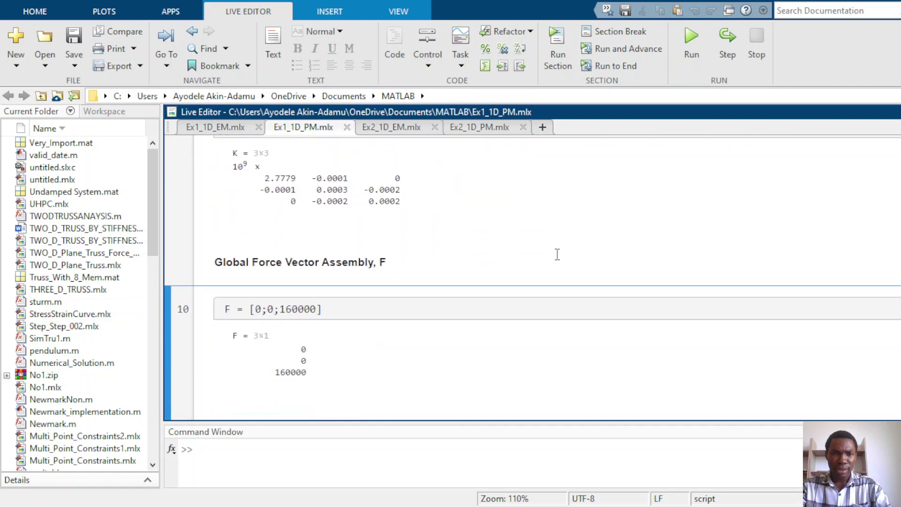
scroll(446, 337, "up", 3)
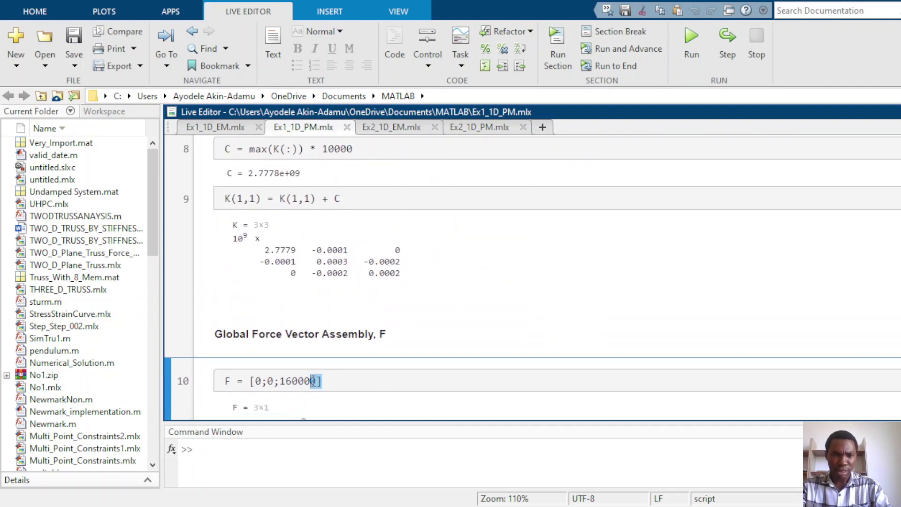
left_click_drag(310, 380, 325, 381)
left_click(325, 380)
scroll(393, 216, "down", 3)
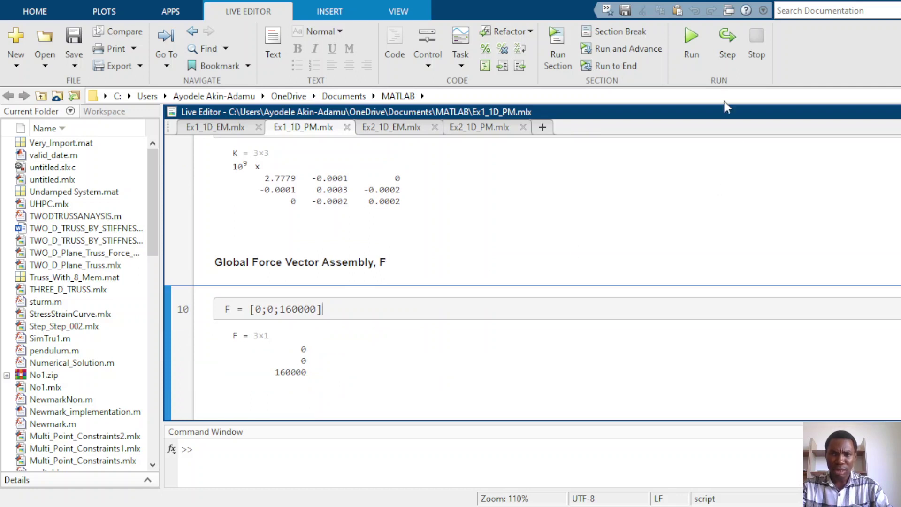
scroll(593, 282, "down", 9)
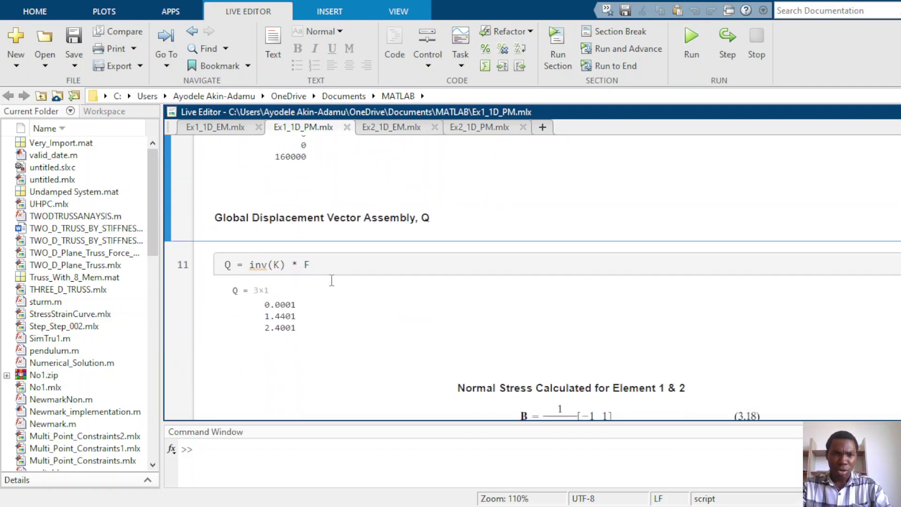
scroll(334, 282, "up", 5)
scroll(337, 289, "up", 1)
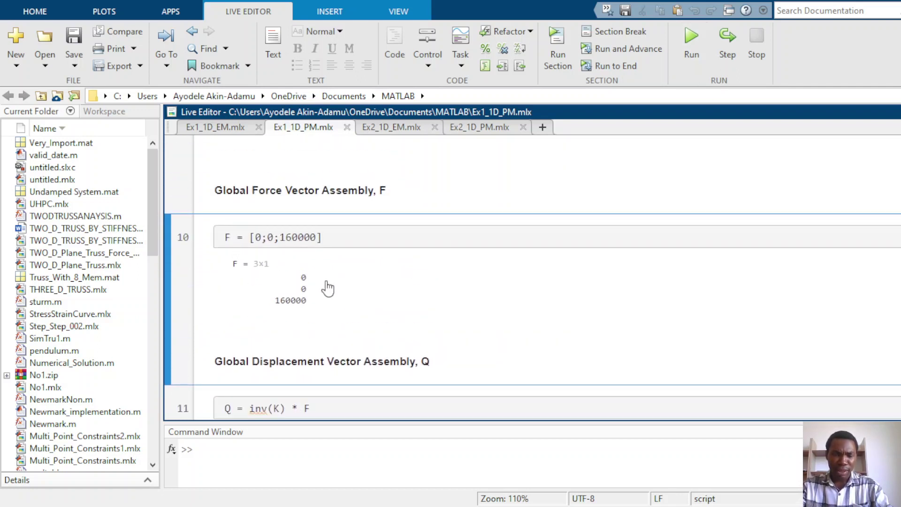
scroll(290, 291, "down", 3)
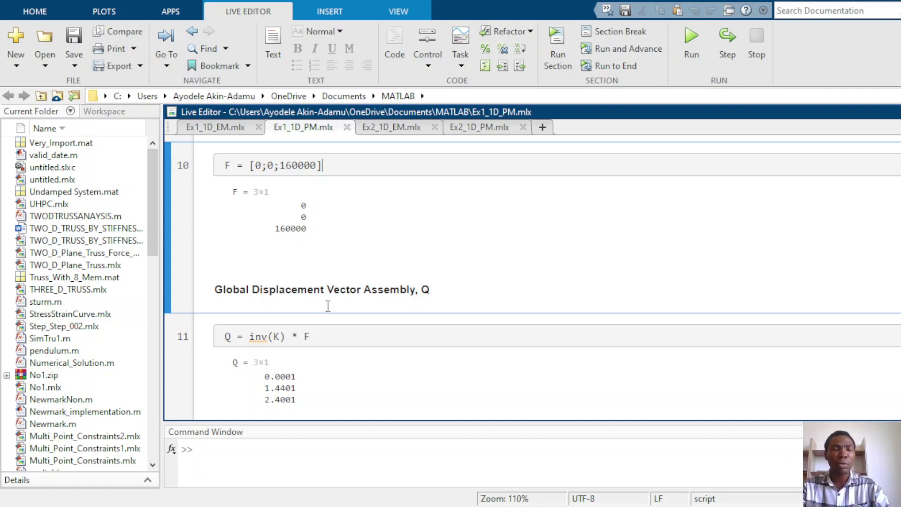
Examine the Q, K and F terms in the global displacement equation Q = inv(K) * F
left_click(223, 336)
left_click(279, 337)
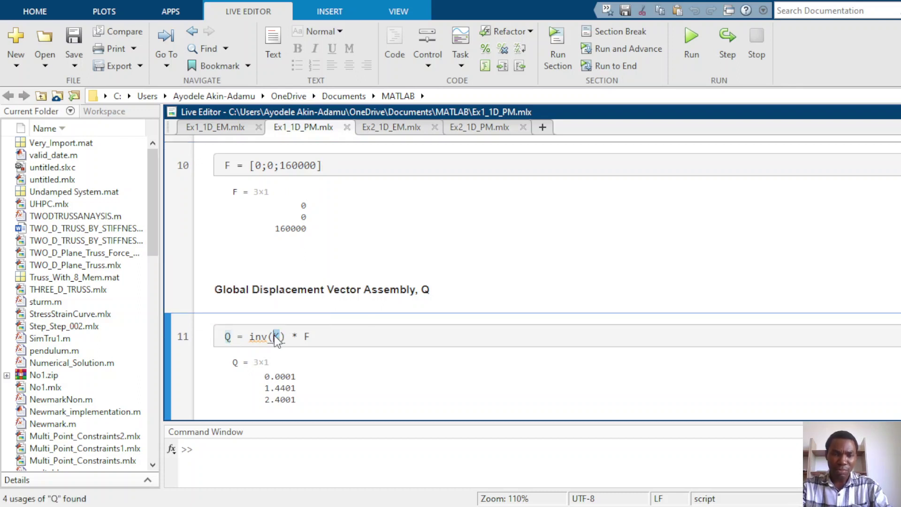
left_click(309, 336)
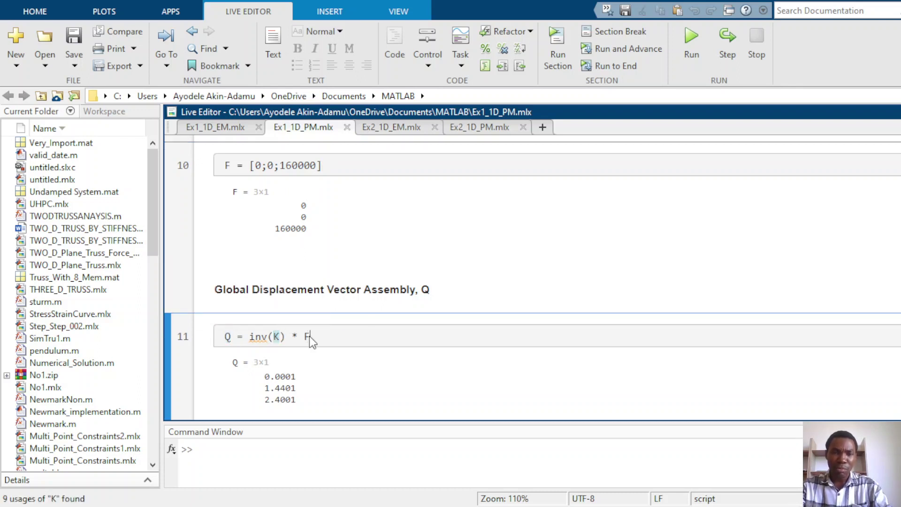
scroll(307, 334, "down", 3)
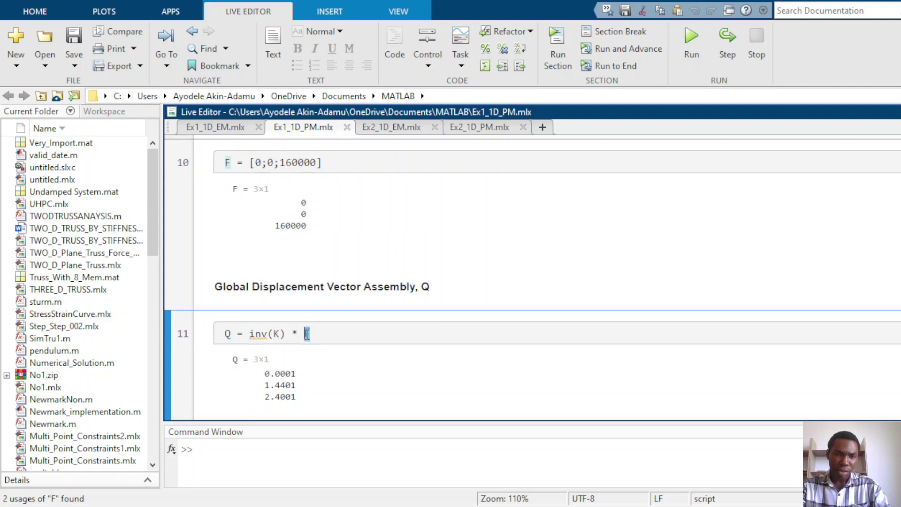
left_click(276, 264)
left_click(345, 267)
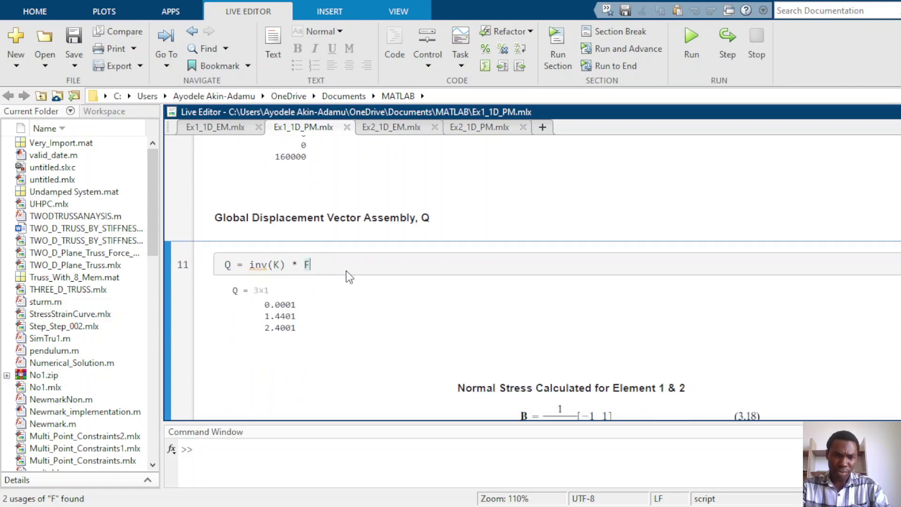
scroll(342, 266, "down", 3)
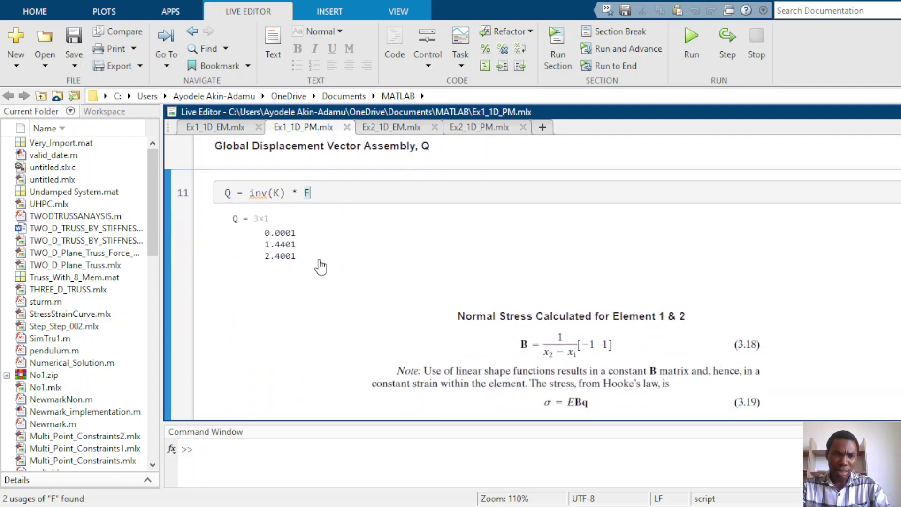
Inspect the nodal displacements in the Q output, selecting the entries for nodes 2 and 3
key("Left")
key("Left")
key("Left")
key("Left")
key("Left")
left_click(283, 240)
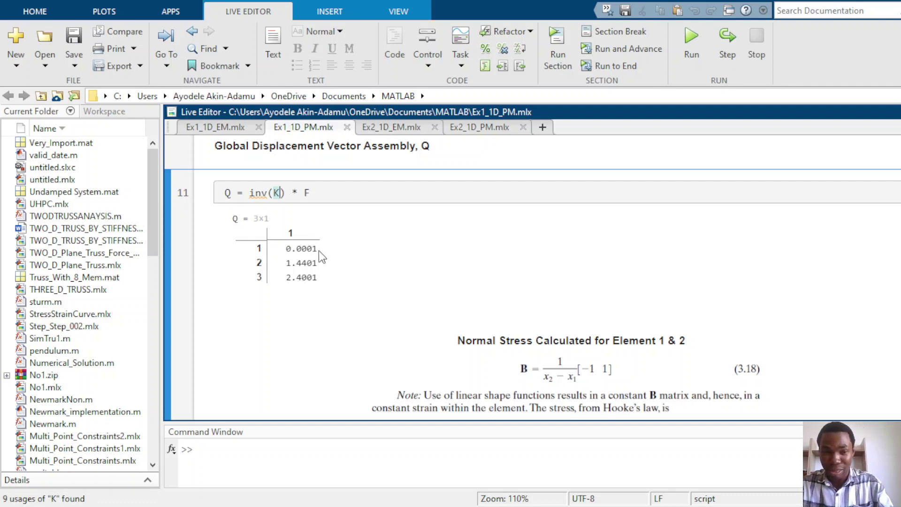
left_click(311, 268)
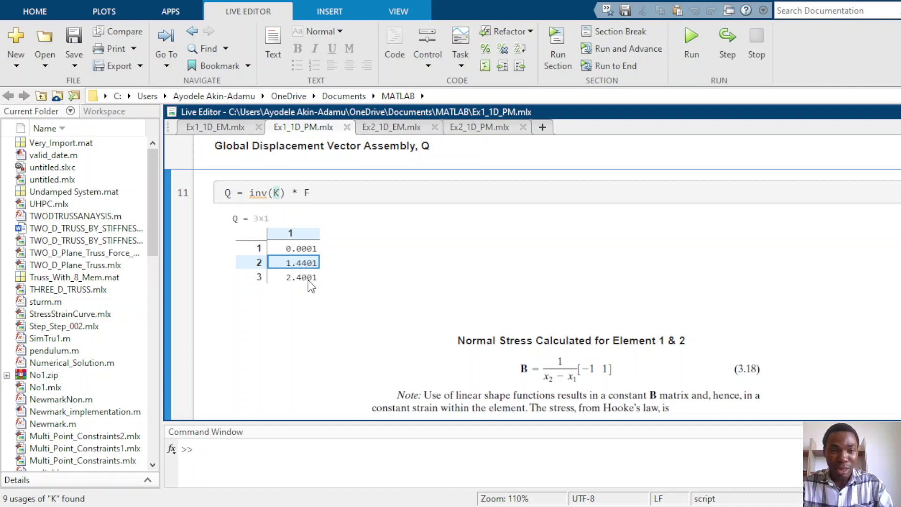
left_click(307, 278)
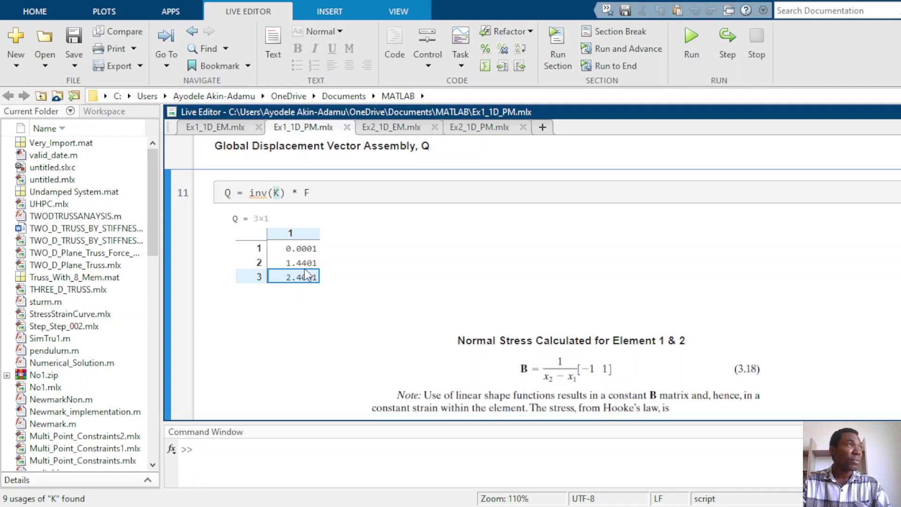
Review the normal stress formulas for elements 1 and 2, including the expanded equation with E, l, Q1 and Q2
scroll(306, 276, "down", 6)
scroll(305, 274, "up", 4)
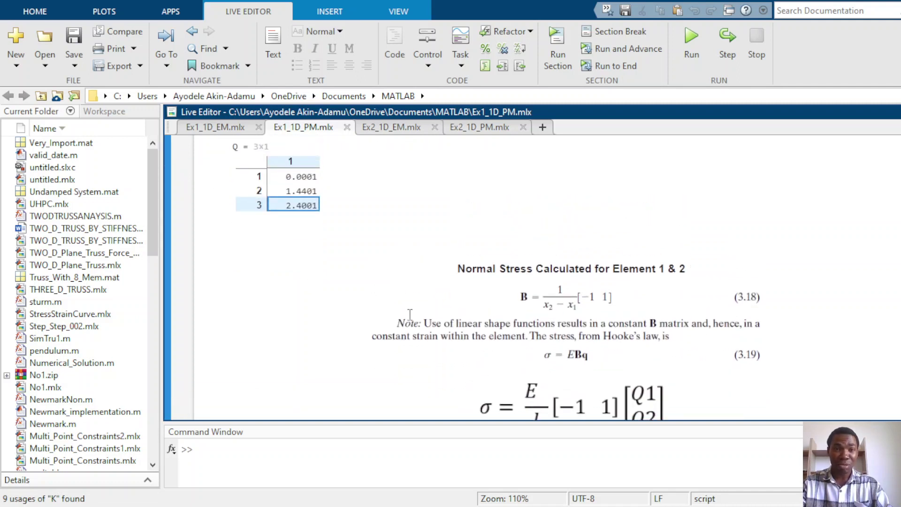
scroll(469, 323, "down", 5)
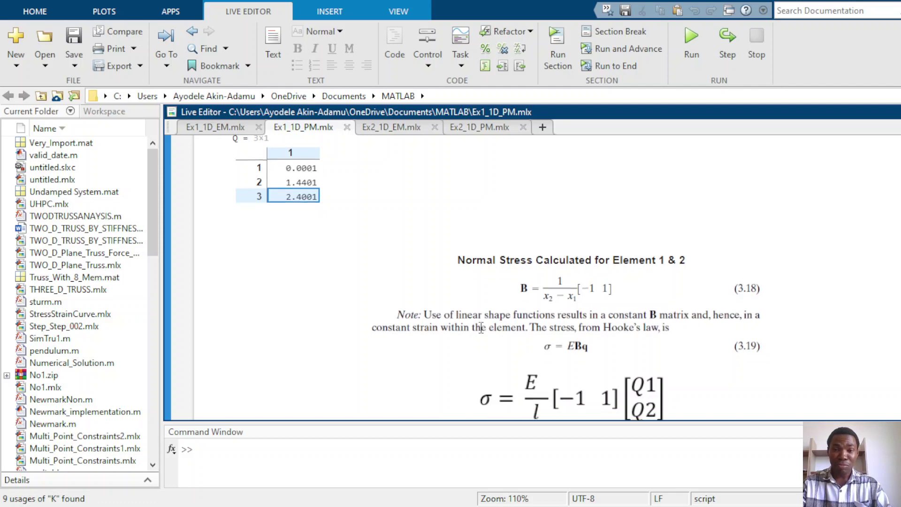
scroll(551, 279, "up", 5)
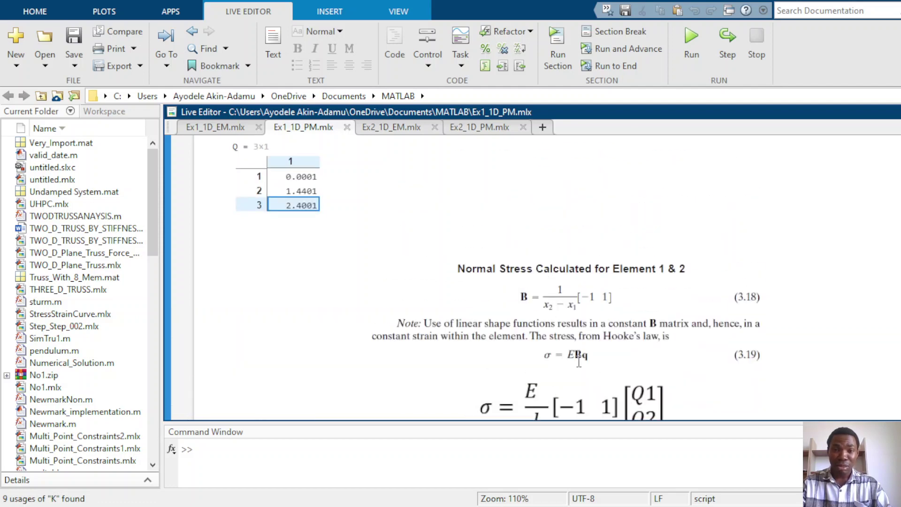
scroll(580, 359, "down", 4)
left_click(610, 340)
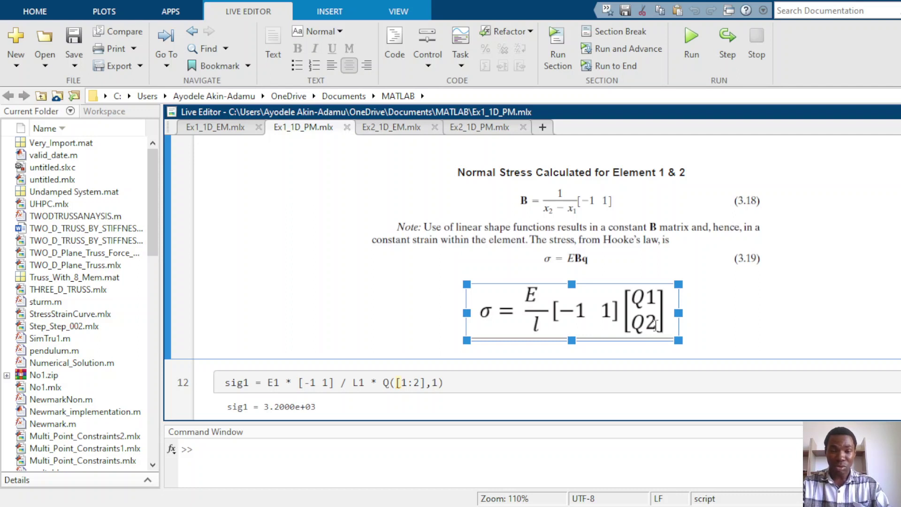
scroll(526, 361, "down", 3)
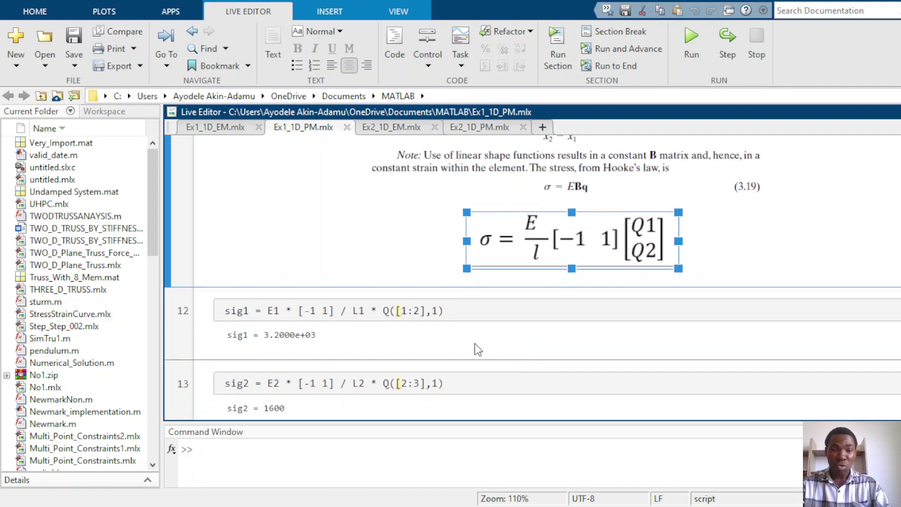
Examine the sig1 stress expression for element 1, checking the variables E1 and L1
left_click(460, 313)
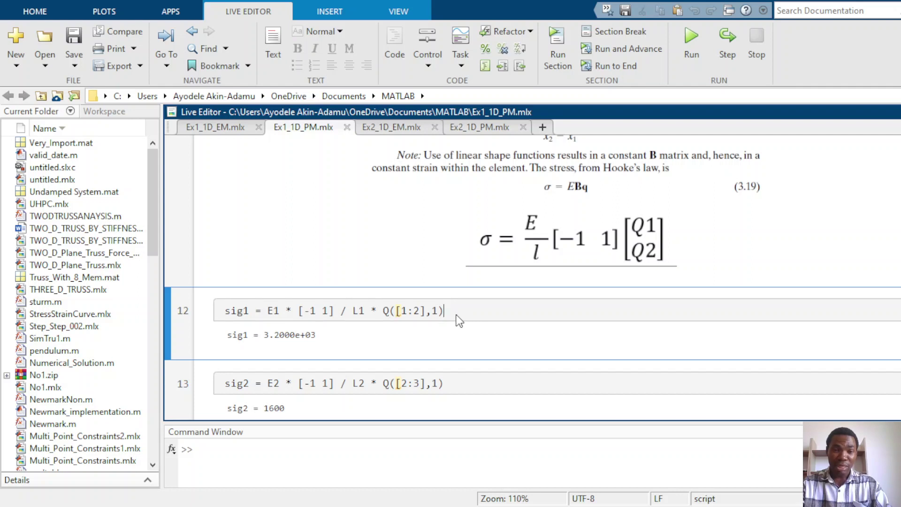
left_click_drag(456, 315, 410, 337)
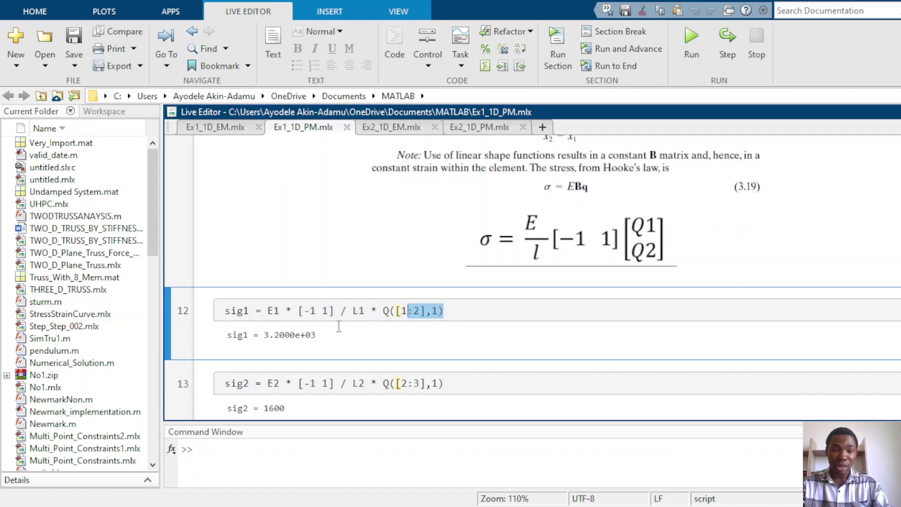
left_click_drag(249, 311, 272, 310)
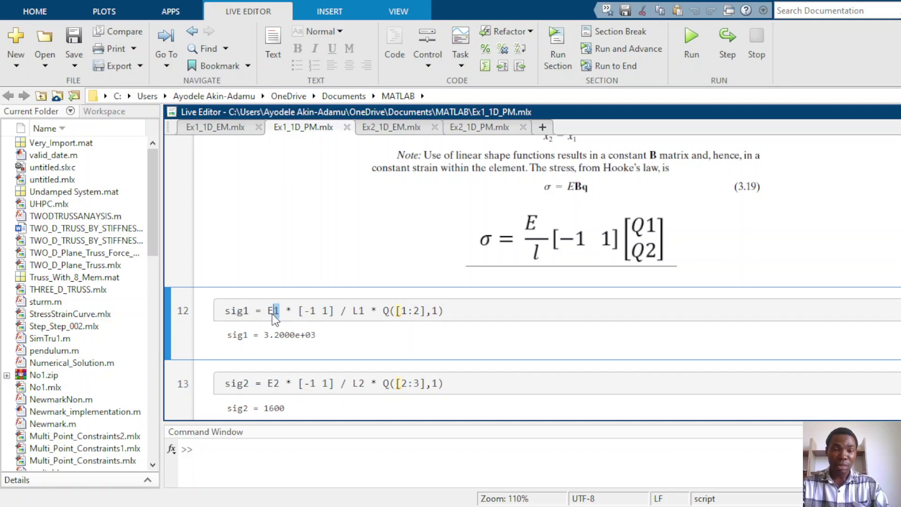
left_click(272, 312)
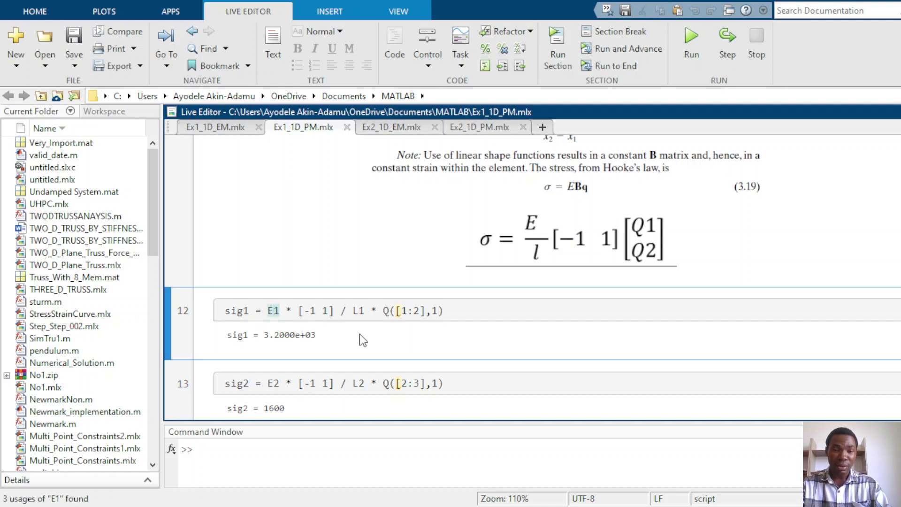
left_click(353, 311)
mouse_move(275, 316)
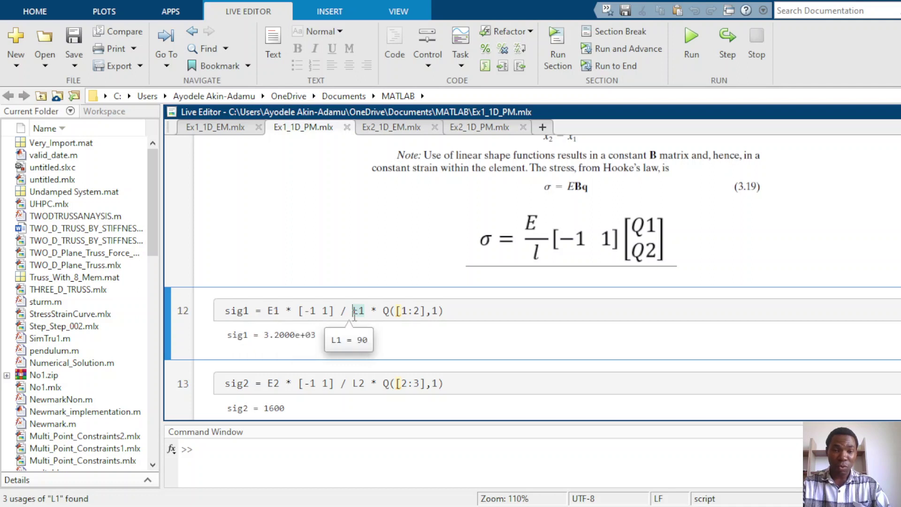
mouse_move(354, 317)
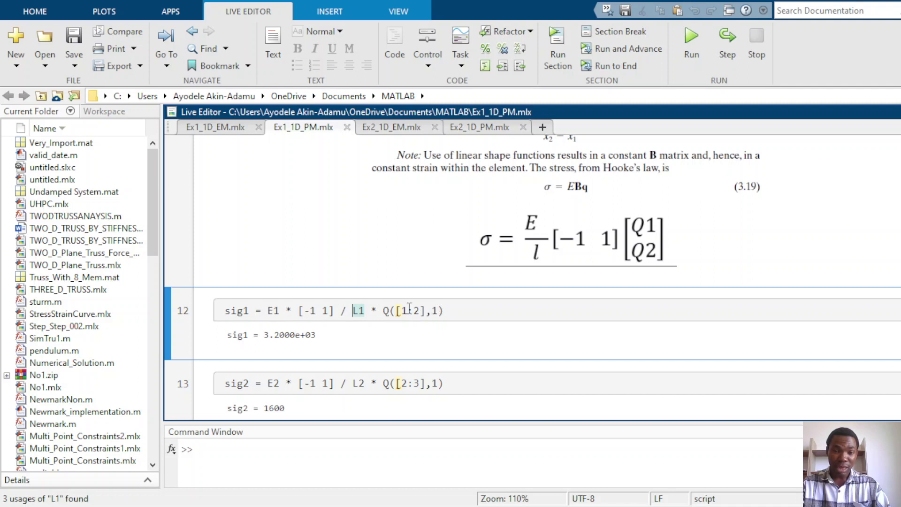
Select rows 1 and 2 of the Q output to examine the displacements used for element 1
scroll(419, 312, "up", 5)
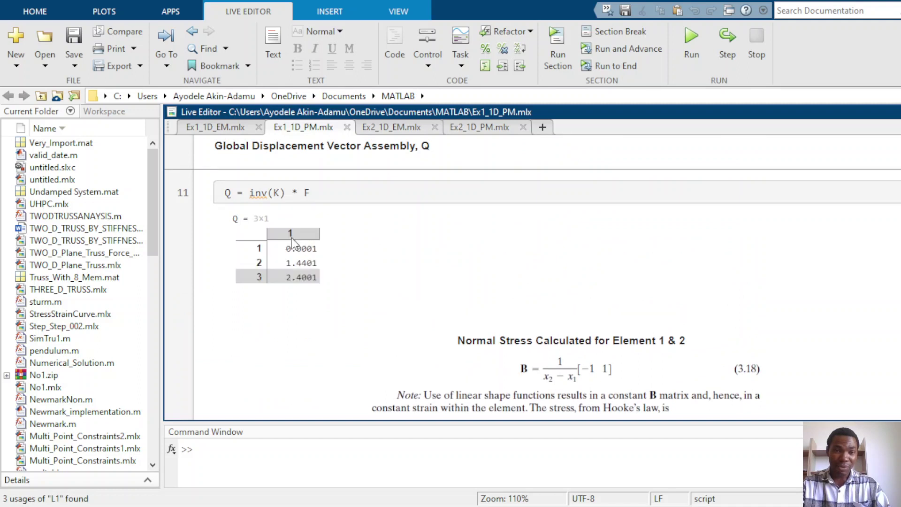
left_click(303, 248)
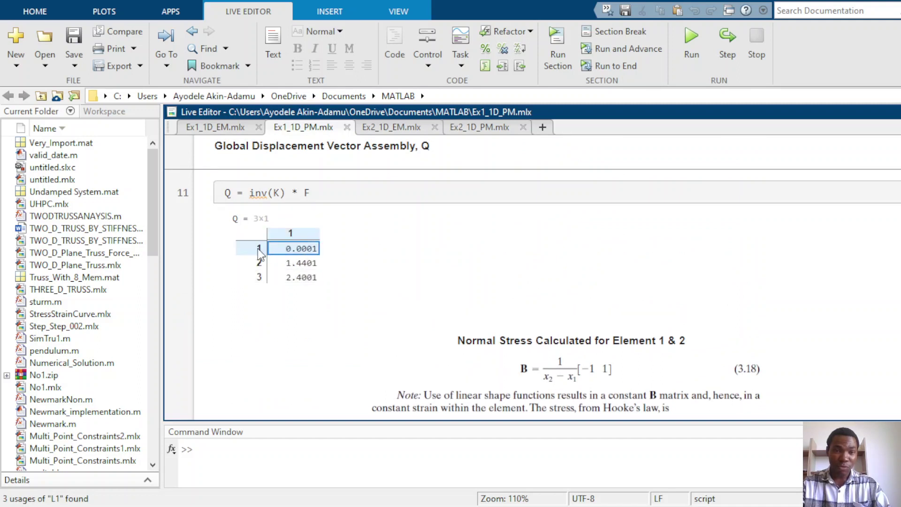
mouse_move(258, 248)
left_mouse_down()
mouse_move(259, 265)
mouse_move(259, 250)
left_mouse_up()
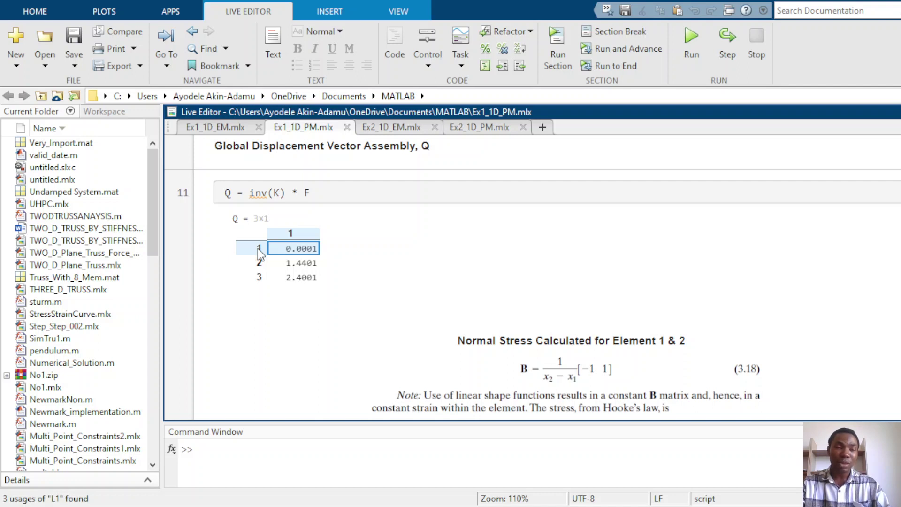
left_click(287, 264)
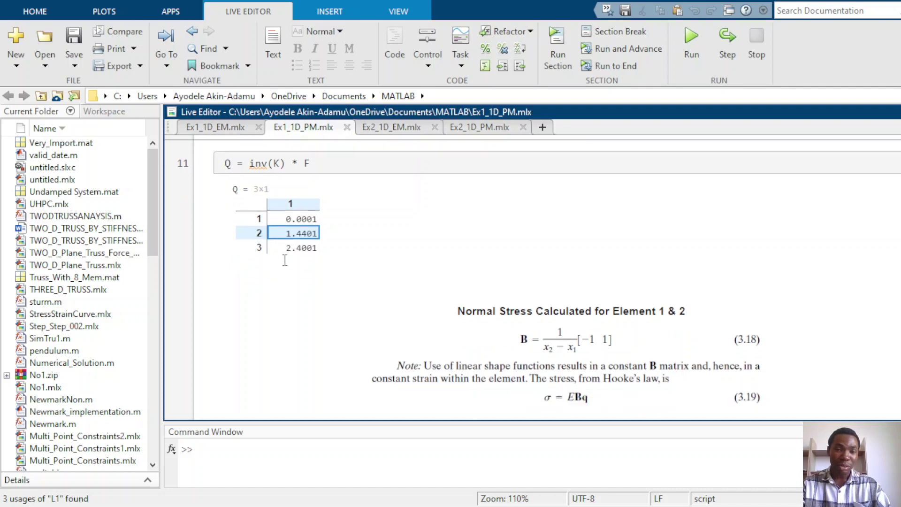
scroll(285, 262, "down", 3)
scroll(309, 267, "up", 5)
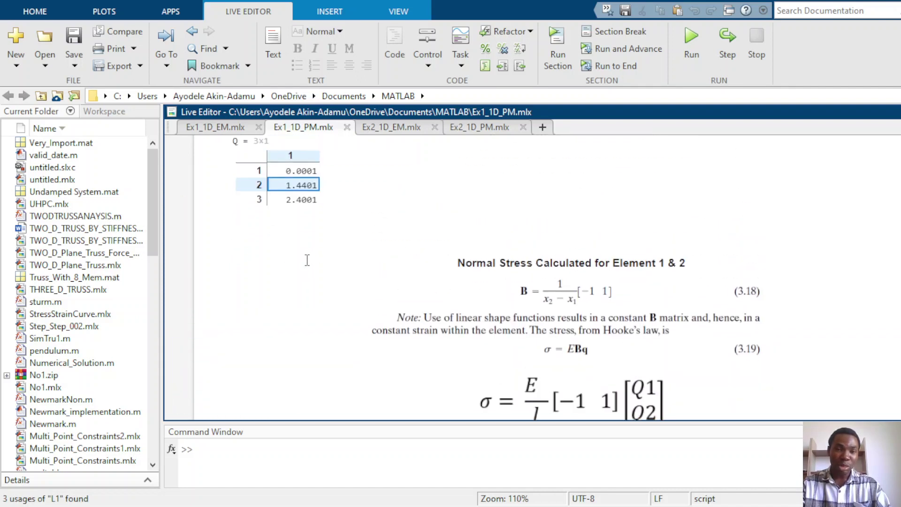
left_click_drag(258, 249, 258, 257)
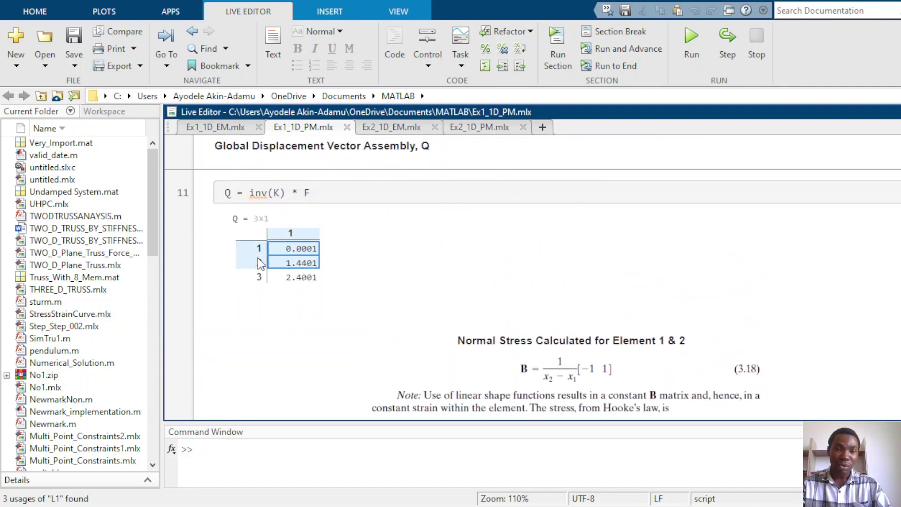
Examine the Q([1:2],1) term in the sig1 expression that extracts element 1's nodal displacements
scroll(309, 292, "down", 5)
scroll(309, 293, "down", 3)
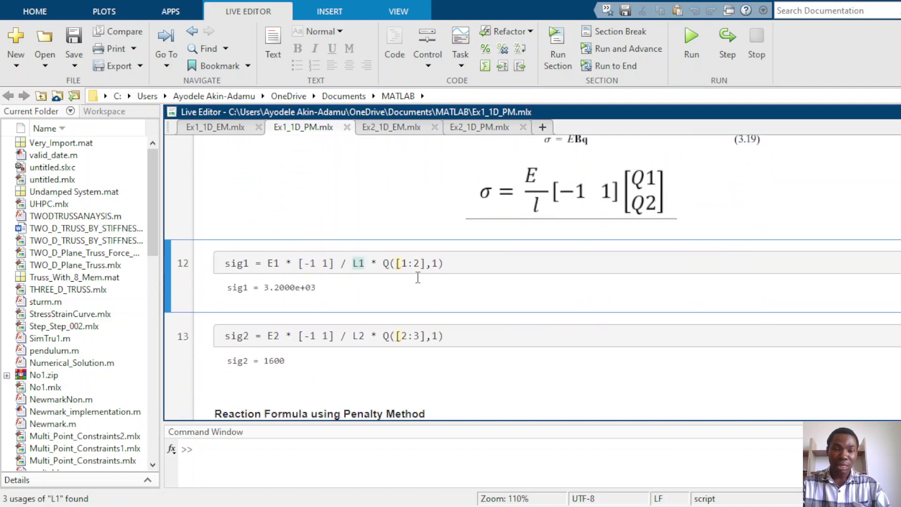
left_click(455, 264)
left_click_drag(424, 243, 386, 241)
left_click(385, 240)
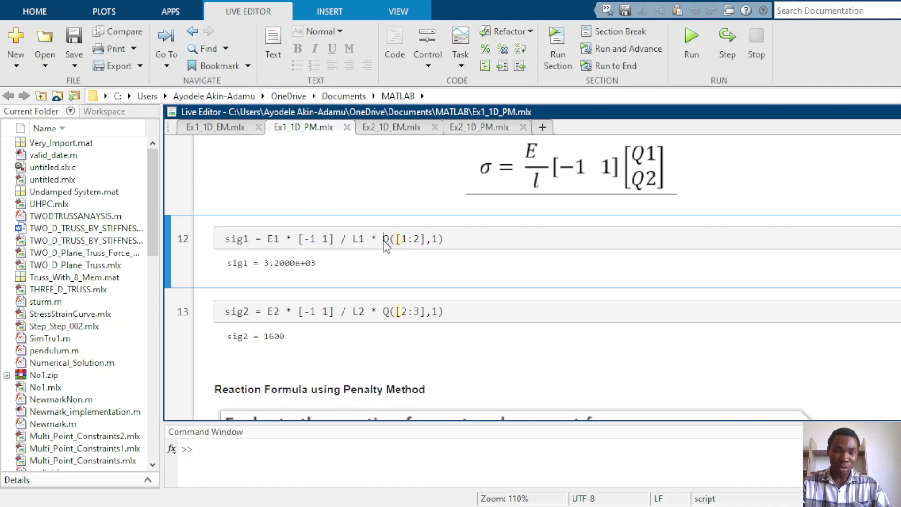
Compare the Q displacement vector with the [1:2],1 index in the sig1 stress expression for element 1
scroll(316, 226, "up", 3)
scroll(316, 227, "up", 10)
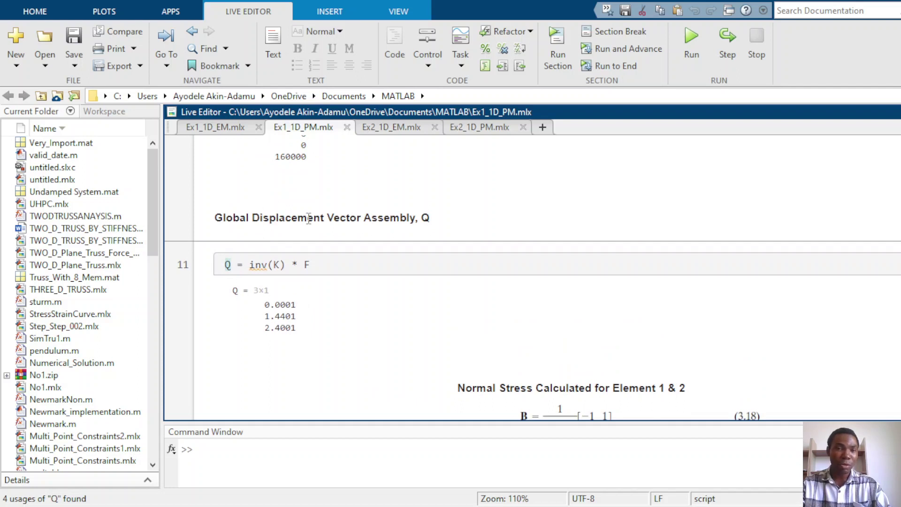
scroll(424, 313, "down", 5)
scroll(423, 311, "down", 14)
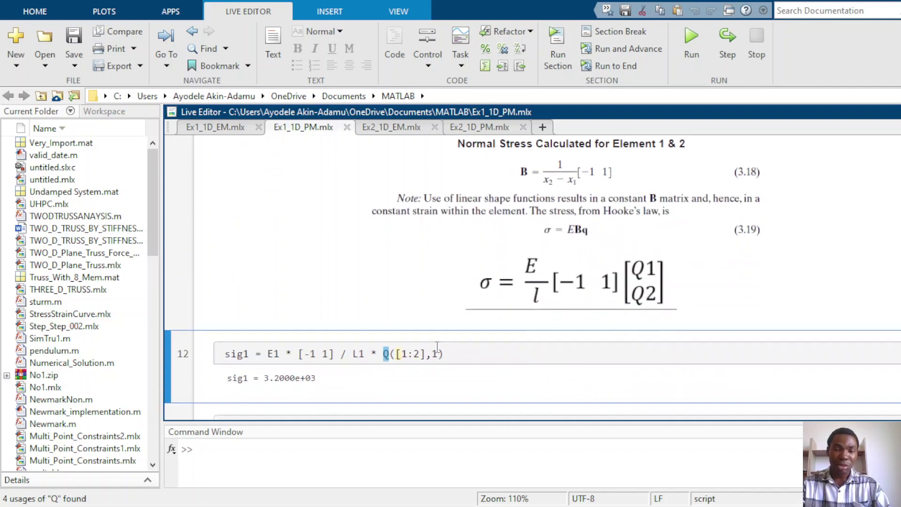
left_click_drag(437, 167, 406, 167)
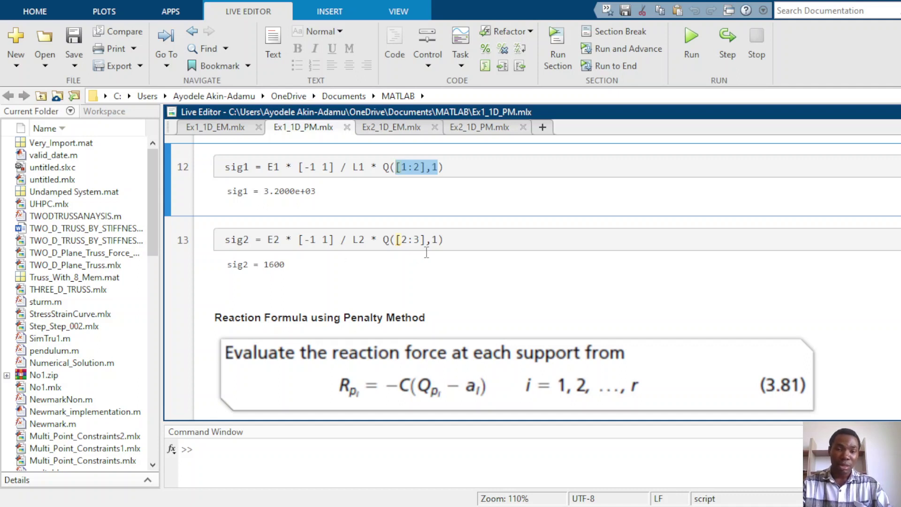
Select rows 2 and 3 of the Q output to examine the displacements used for element 2's stress
left_click(446, 241)
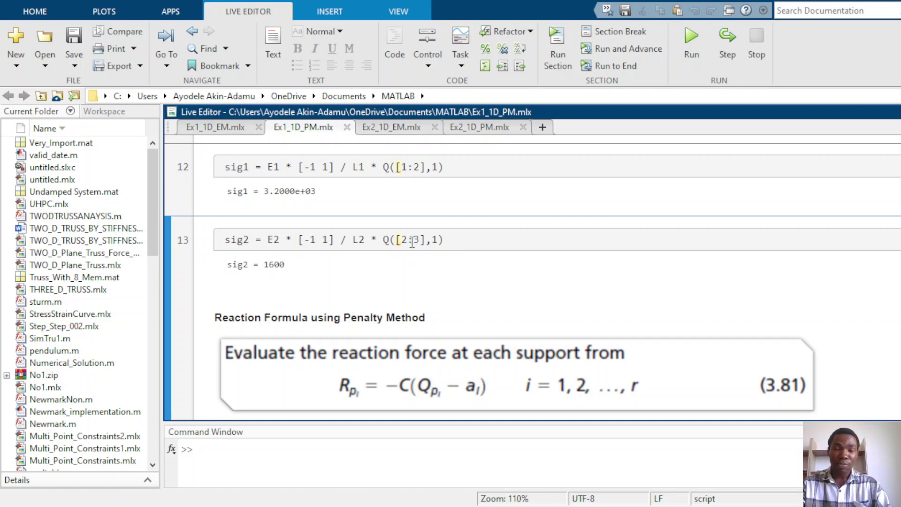
scroll(411, 241, "up", 10)
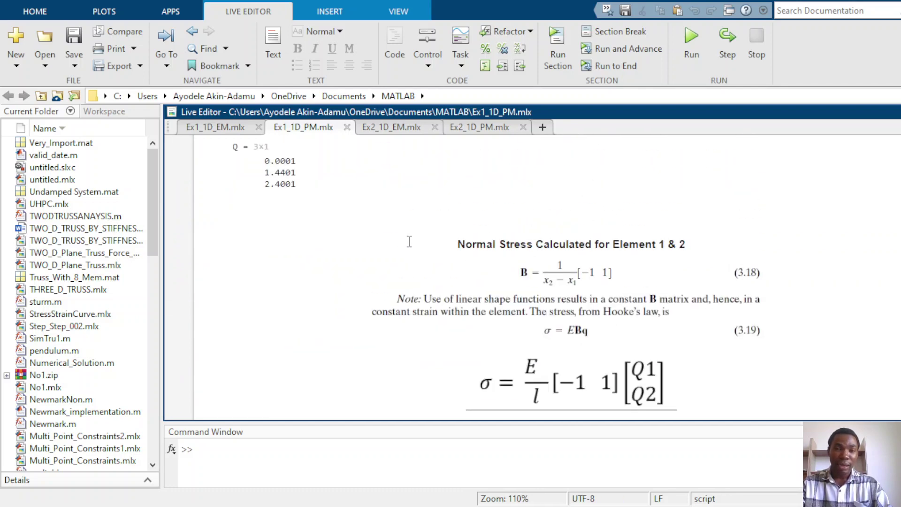
scroll(409, 241, "down", 10)
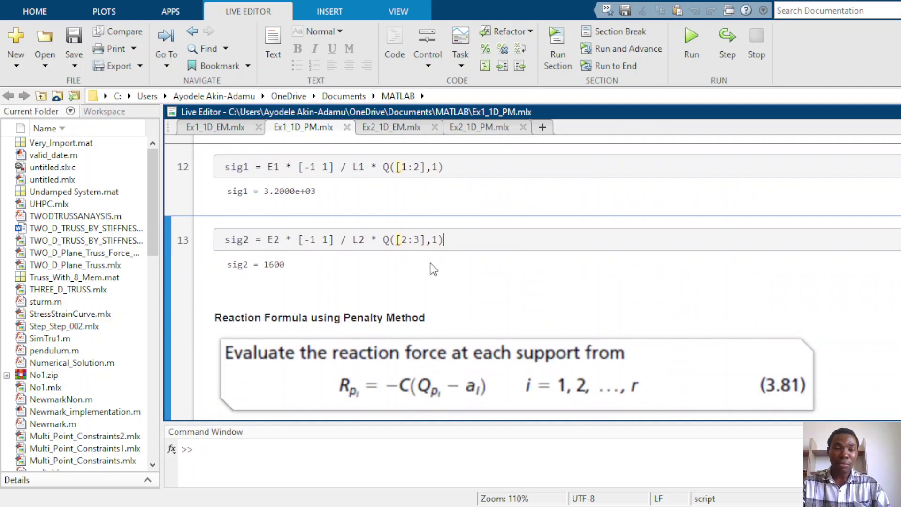
scroll(445, 242, "up", 3)
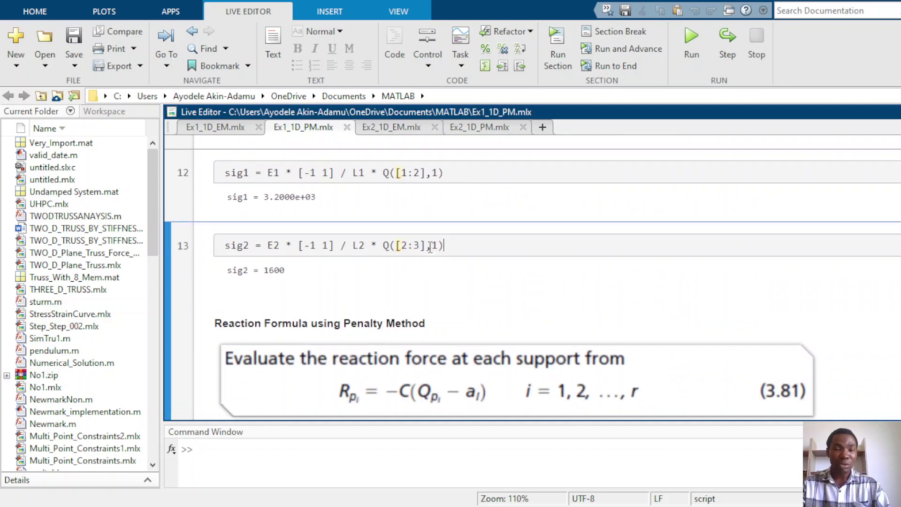
scroll(430, 247, "up", 6)
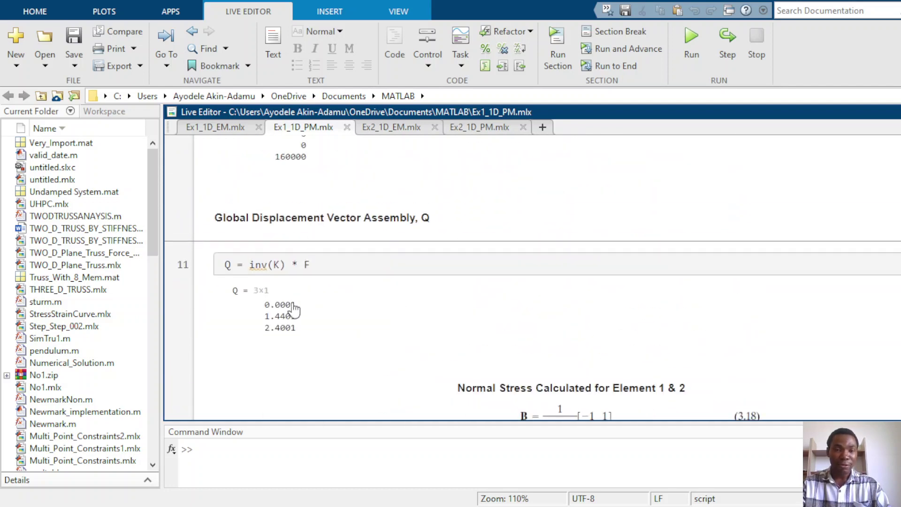
left_click(286, 320)
left_click_drag(253, 338, 257, 346)
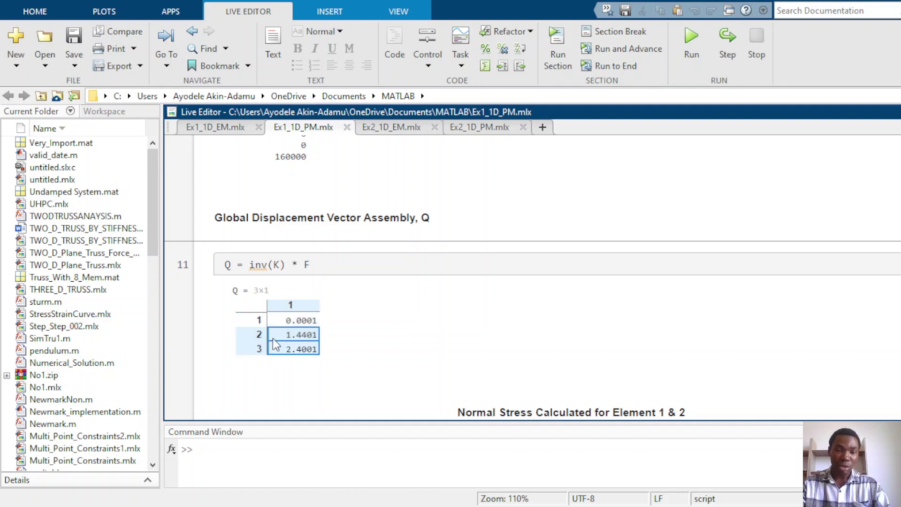
Examine the 2:3 row index in the sig2 expression that extracts element 2's nodal displacements
scroll(289, 324, "down", 10)
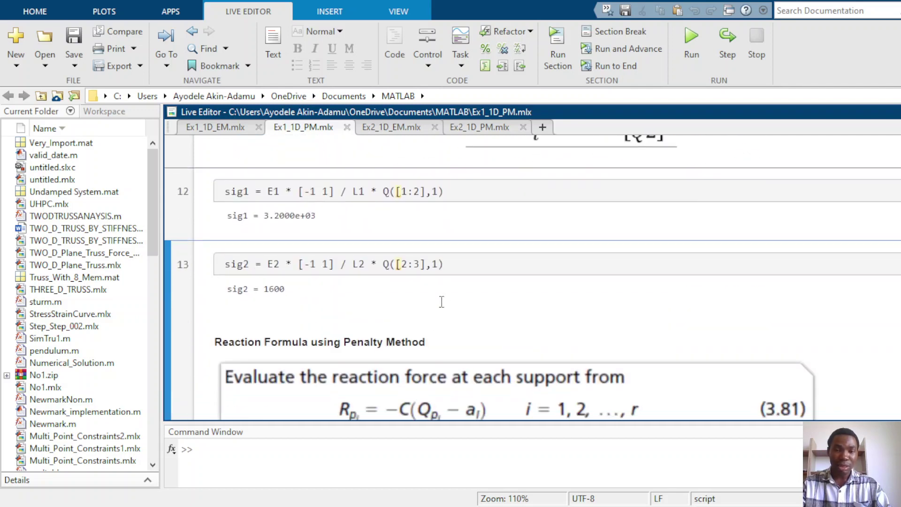
left_click_drag(431, 262, 409, 262)
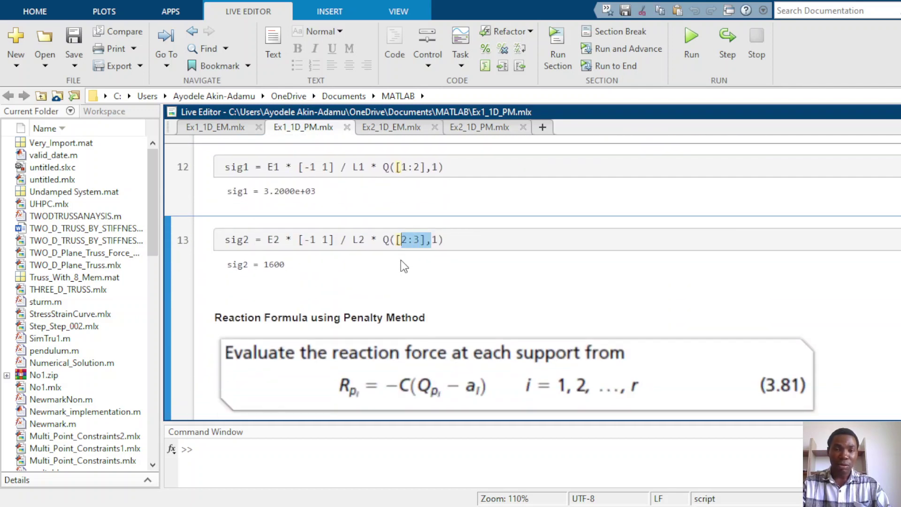
left_click(466, 242)
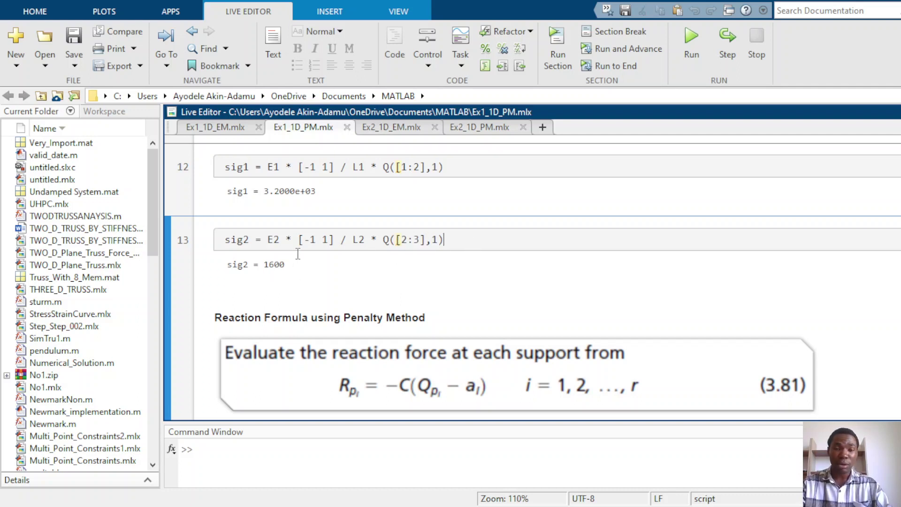
Review the penalty method reaction formula and inspect the variables C and Q in the R1 expression
scroll(300, 253, "down", 3)
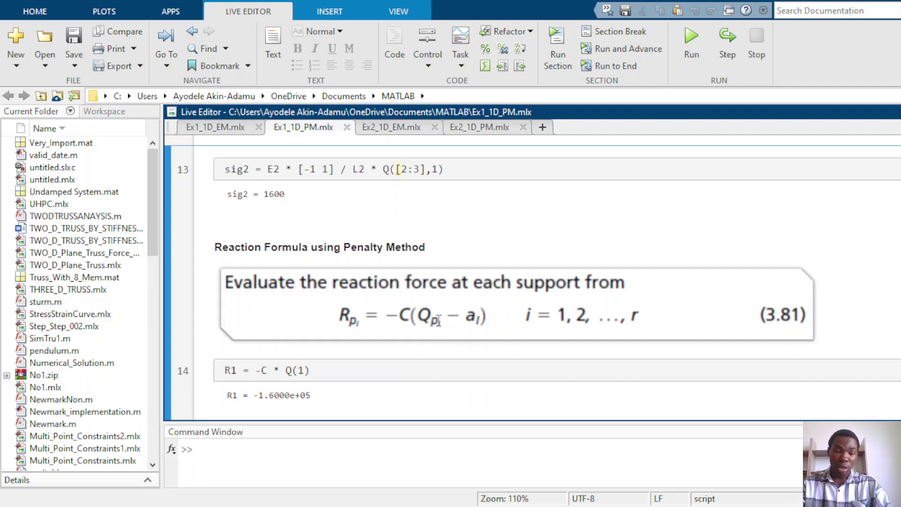
left_click(405, 322)
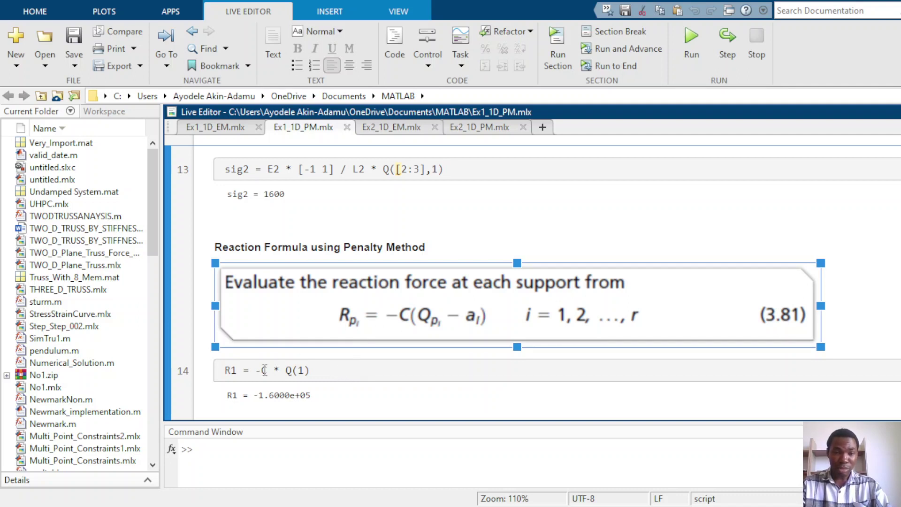
mouse_move(264, 370)
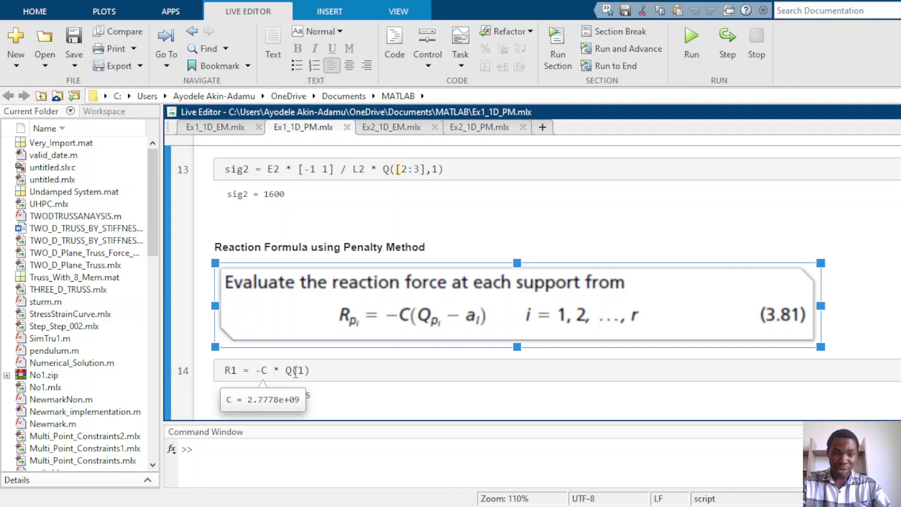
mouse_move(295, 371)
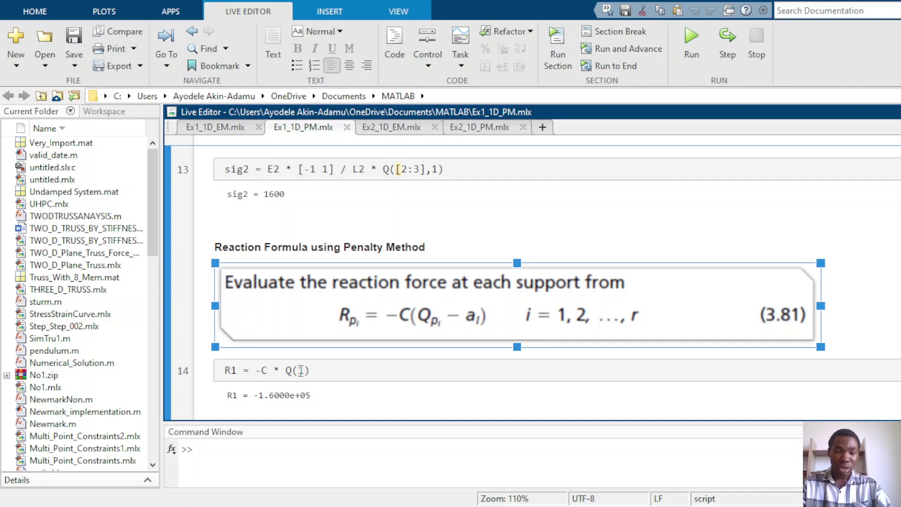
left_click(289, 371)
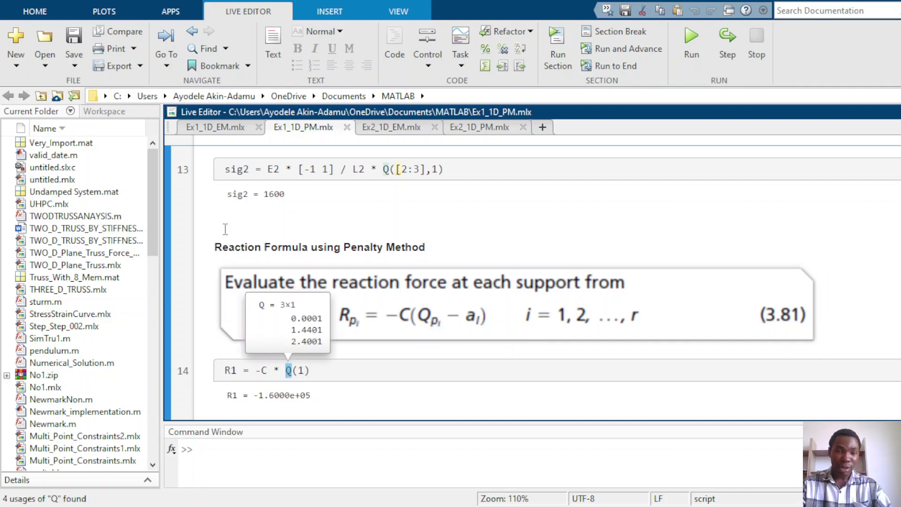
Select the first row of the Q output to examine the displacement used for the support reaction
scroll(245, 247, "up", 5)
scroll(248, 248, "up", 5)
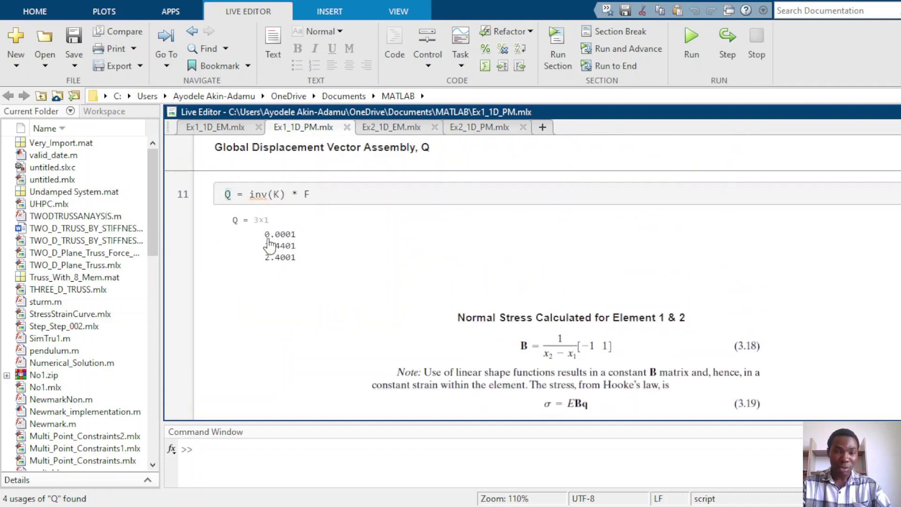
left_click(299, 249)
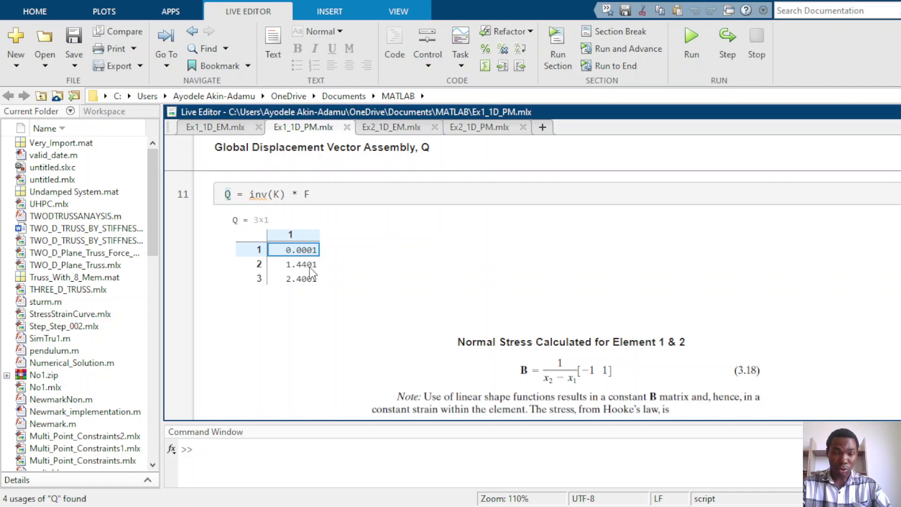
Examine the Q(1) term and its index in the R1 = -C * Q(1) reaction expression
scroll(310, 260, "down", 10)
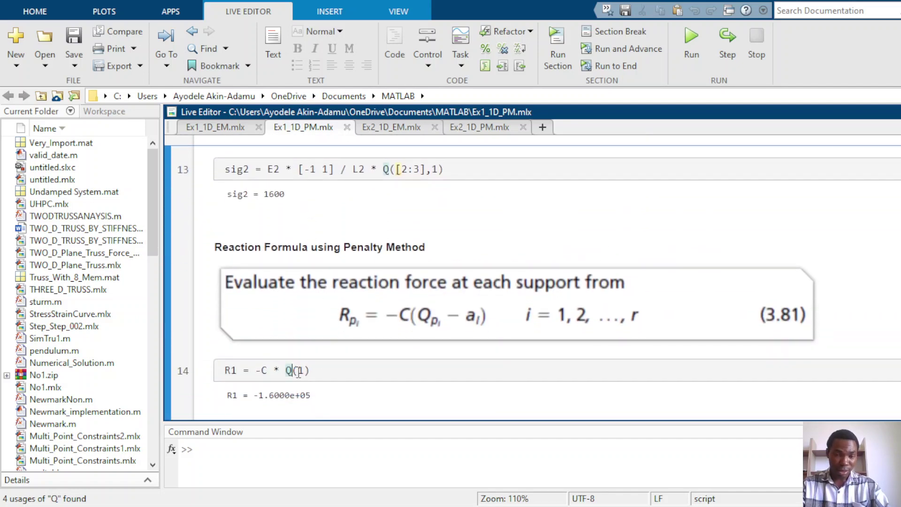
left_click_drag(305, 370, 286, 372)
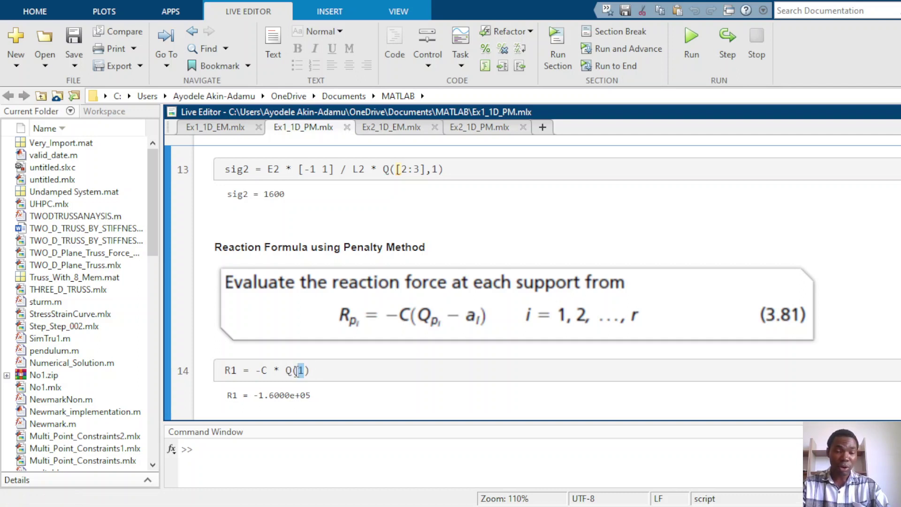
left_click(296, 371)
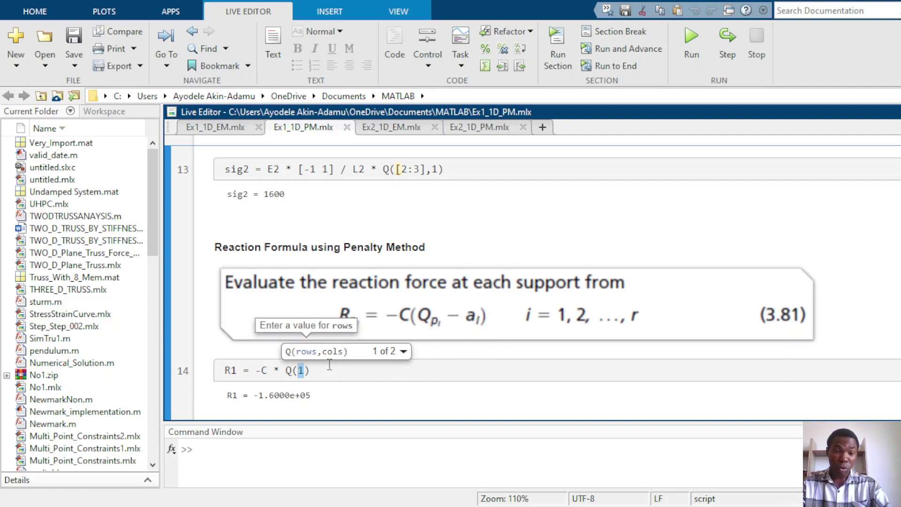
left_click_drag(328, 365, 248, 371)
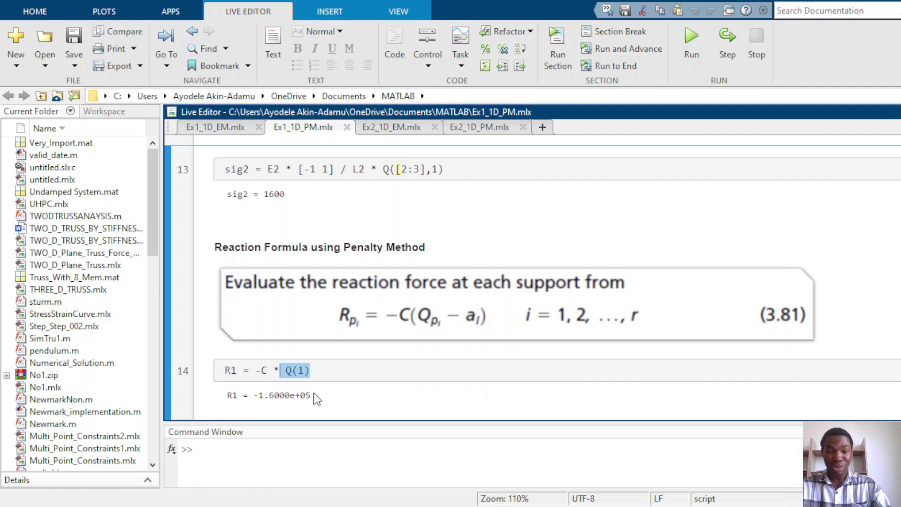
left_click(396, 365)
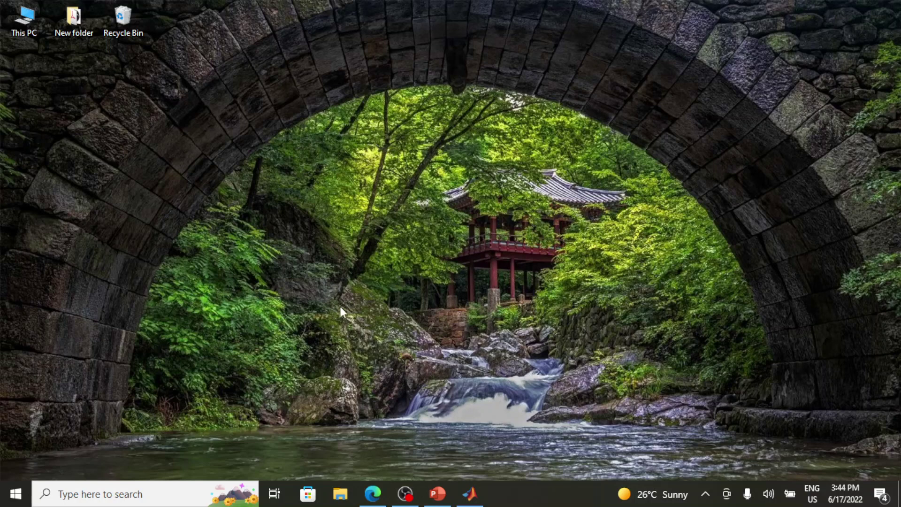
Search Windows for "work" and launch Workbench 2021 R2
left_click(124, 488)
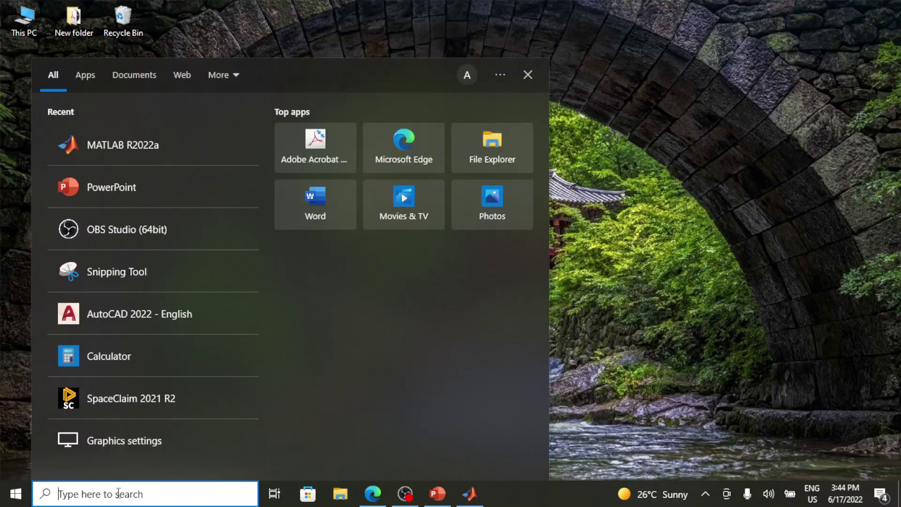
type("wo")
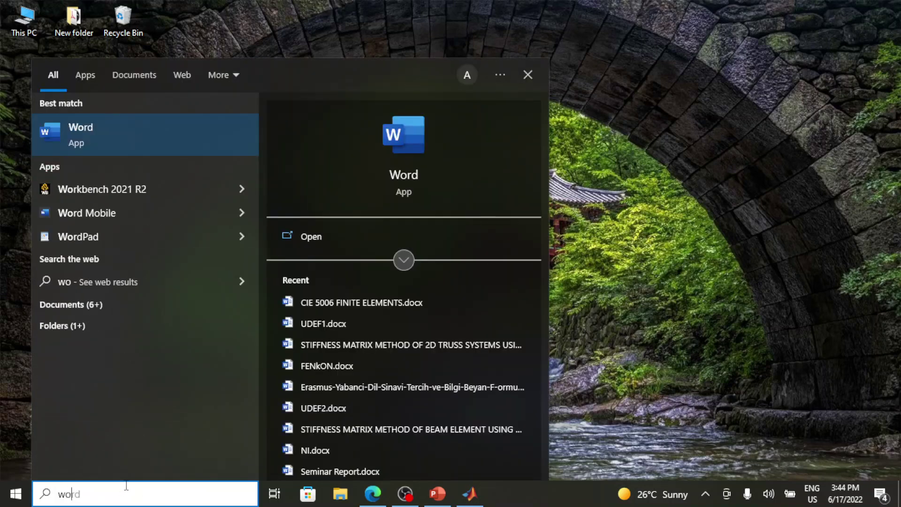
type("r")
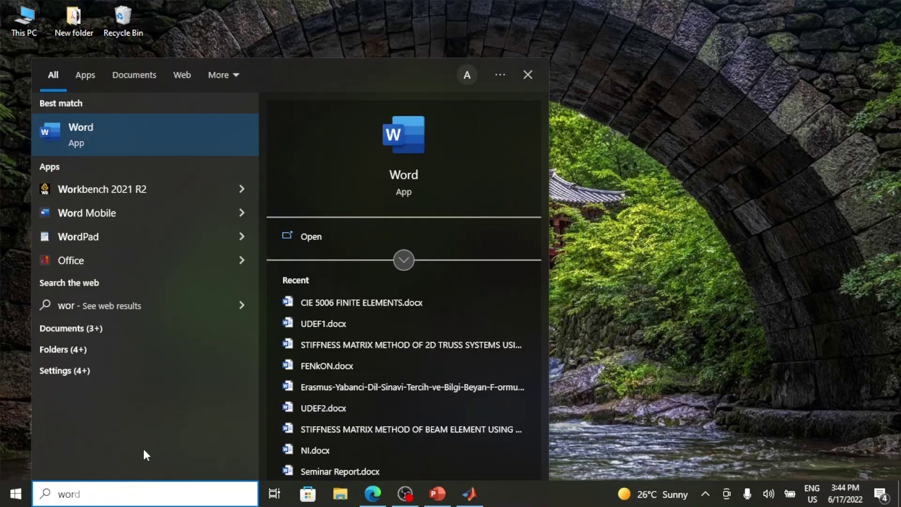
type("k")
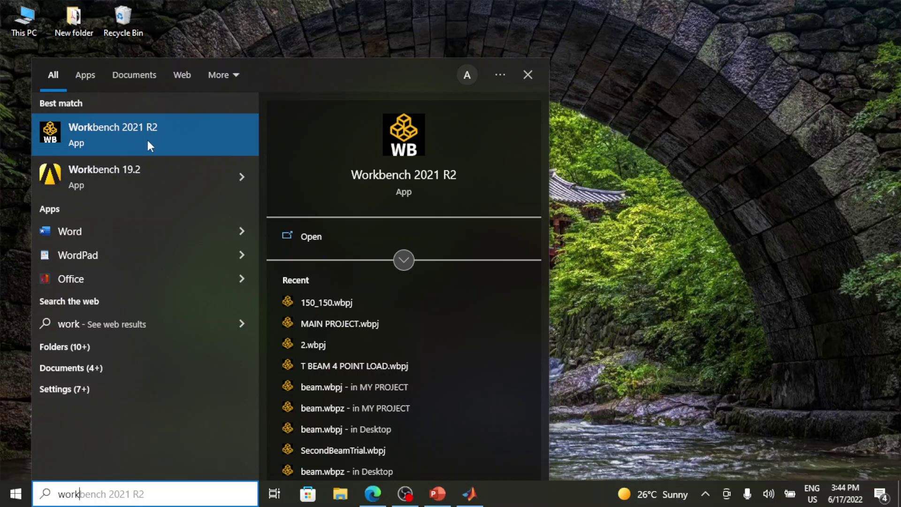
left_click(149, 142)
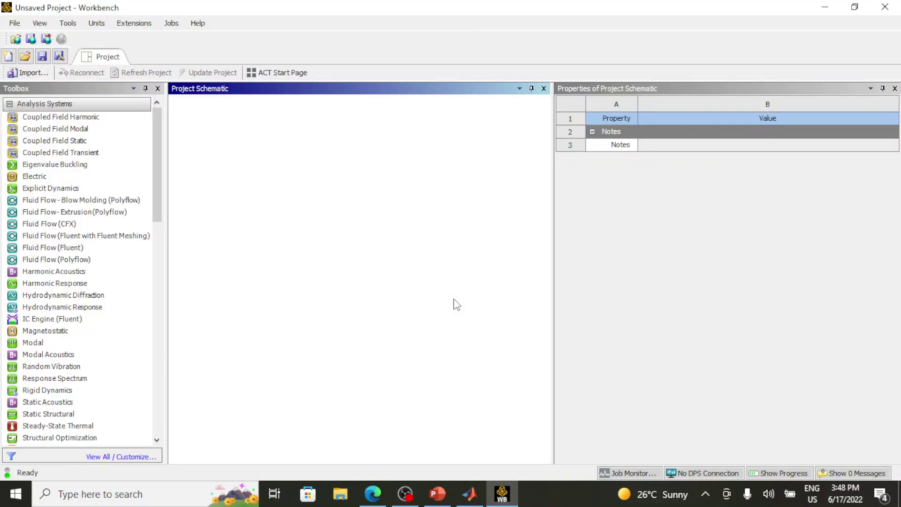
Add a standalone Static Structural analysis system to the empty project schematic
key("alt")
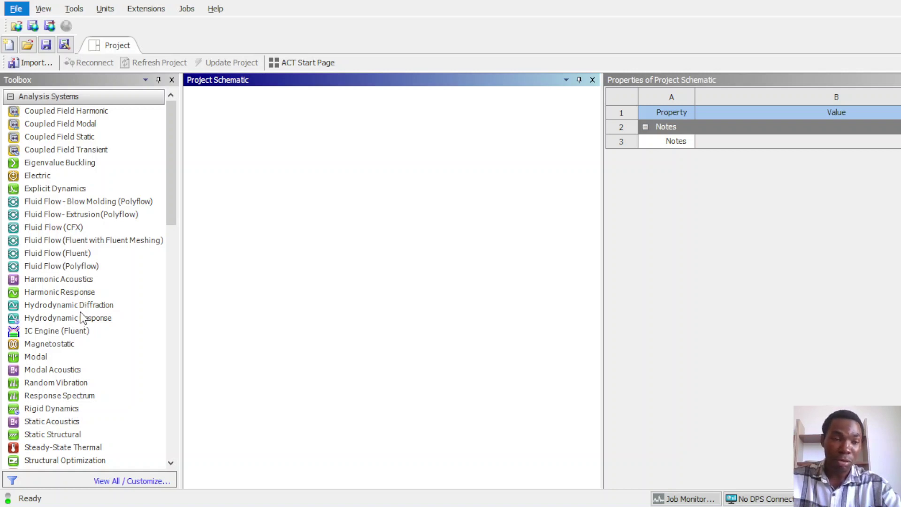
left_click(71, 434)
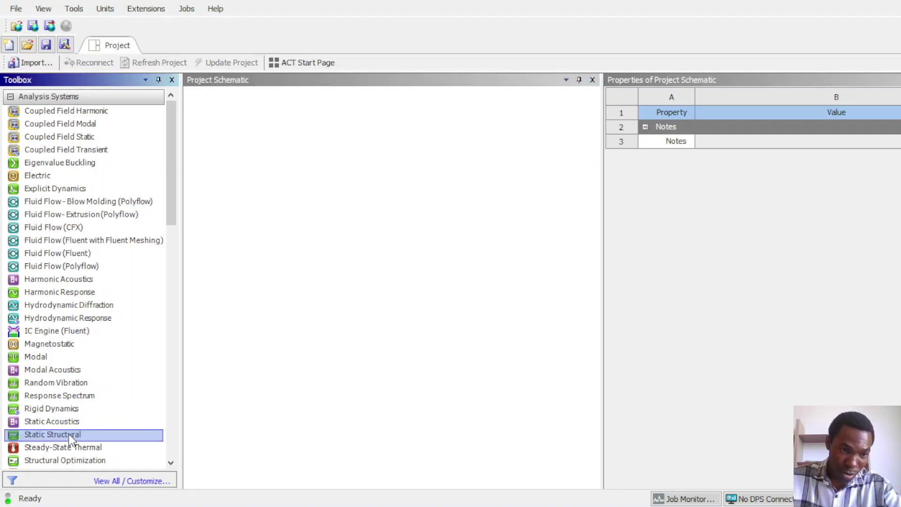
double_click(68, 433)
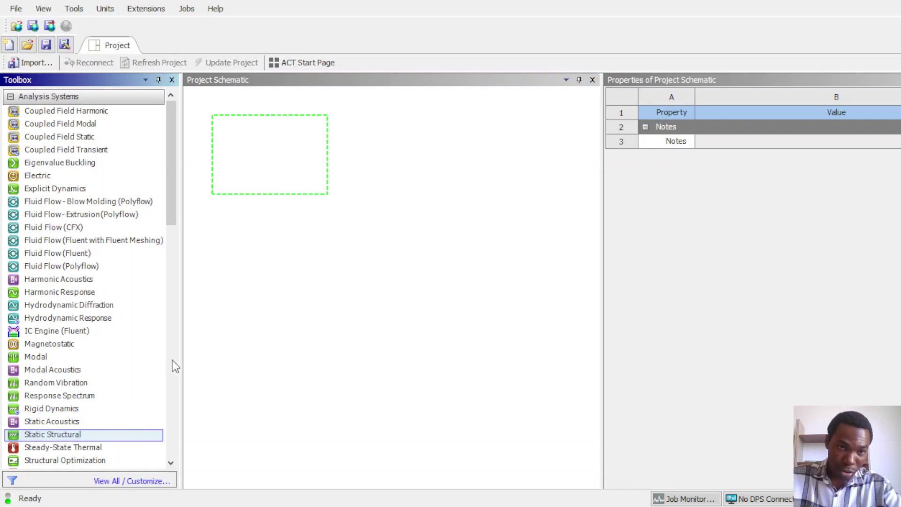
left_click_drag(173, 360, 251, 167)
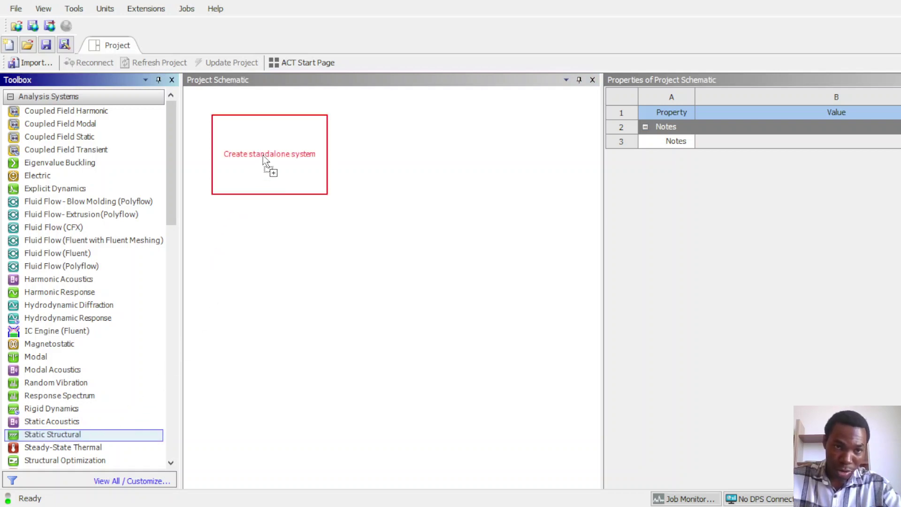
left_click_drag(263, 155, 262, 154)
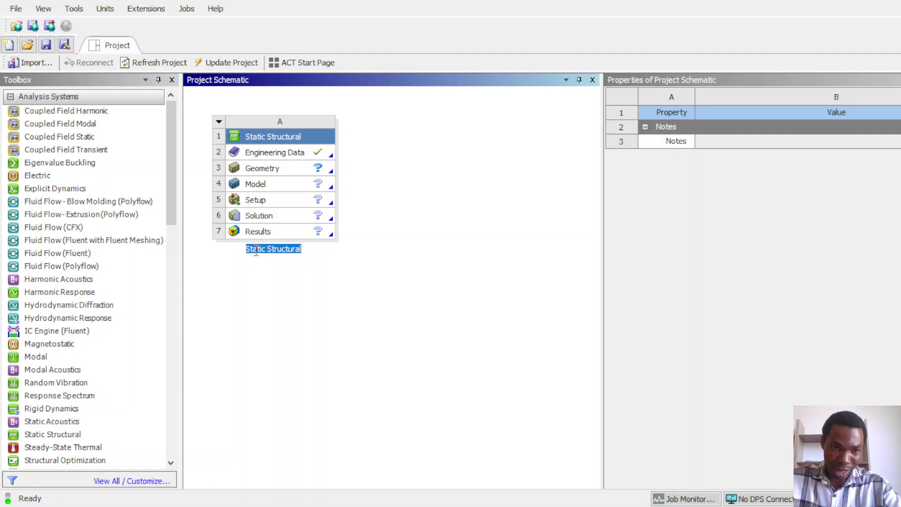
Rename the Static Structural system in the project schematic as "1-D Finite Element Analysis"
left_click(302, 250)
left_click_drag(302, 249, 218, 240)
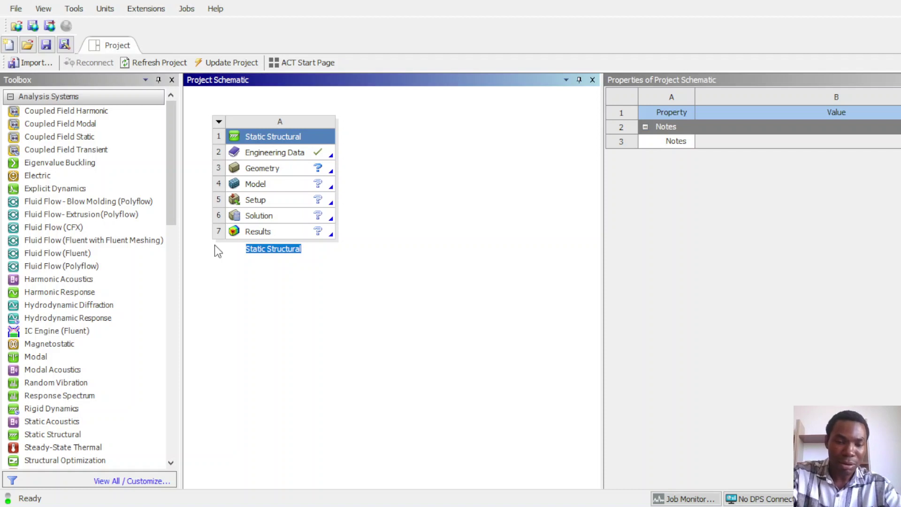
type("1")
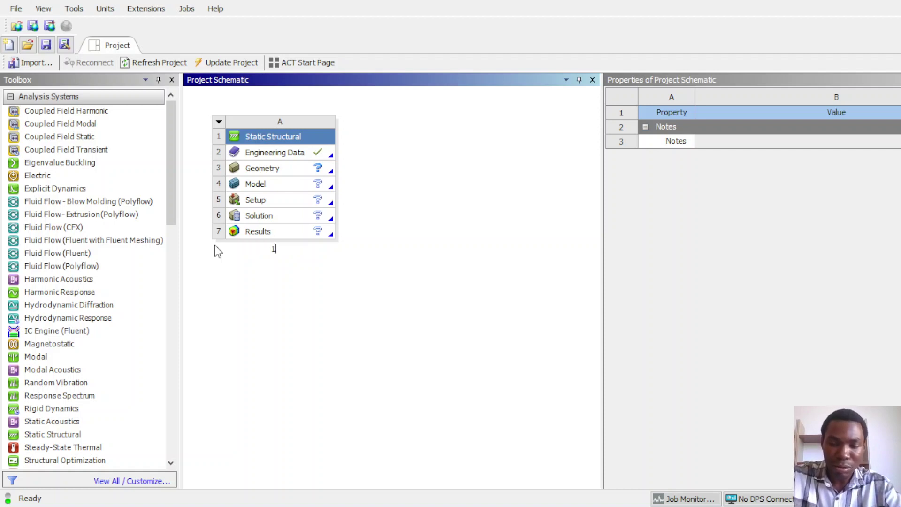
type("-d")
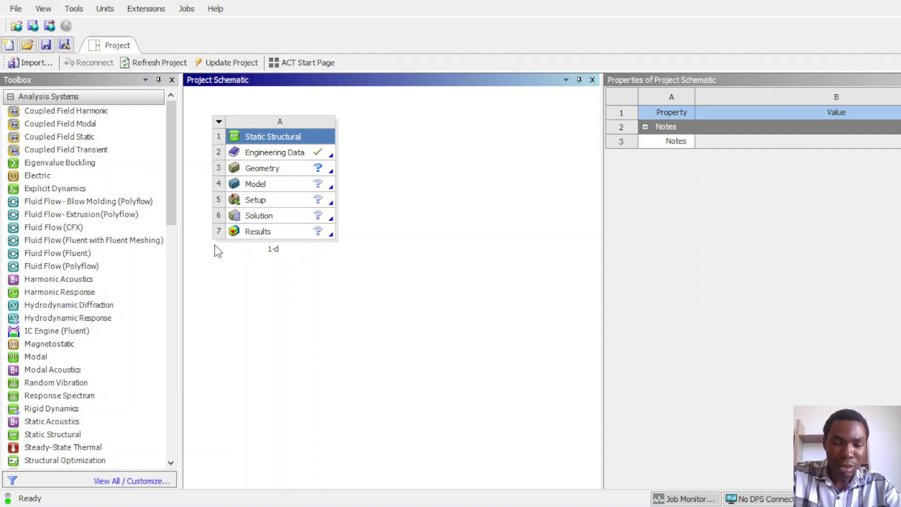
key("BackSpace")
type("D")
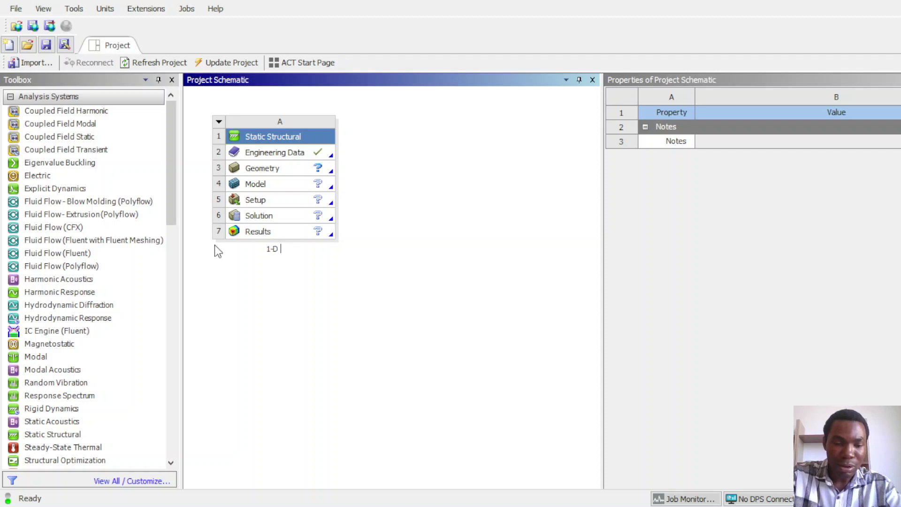
type(" F")
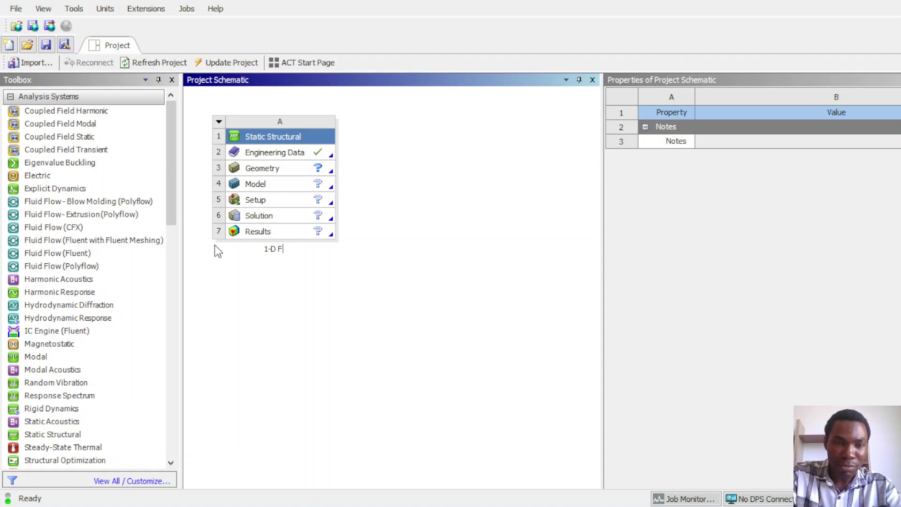
type("init")
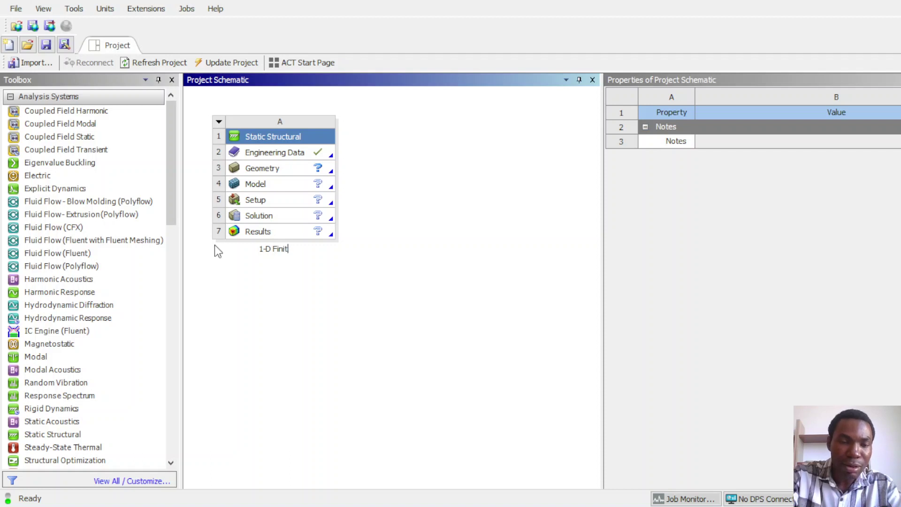
type("e Element")
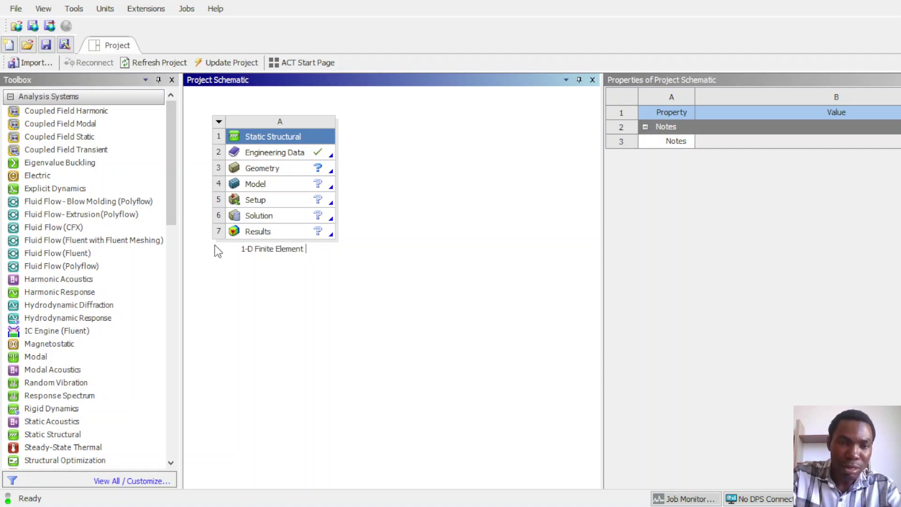
key("Return")
type("Analysis")
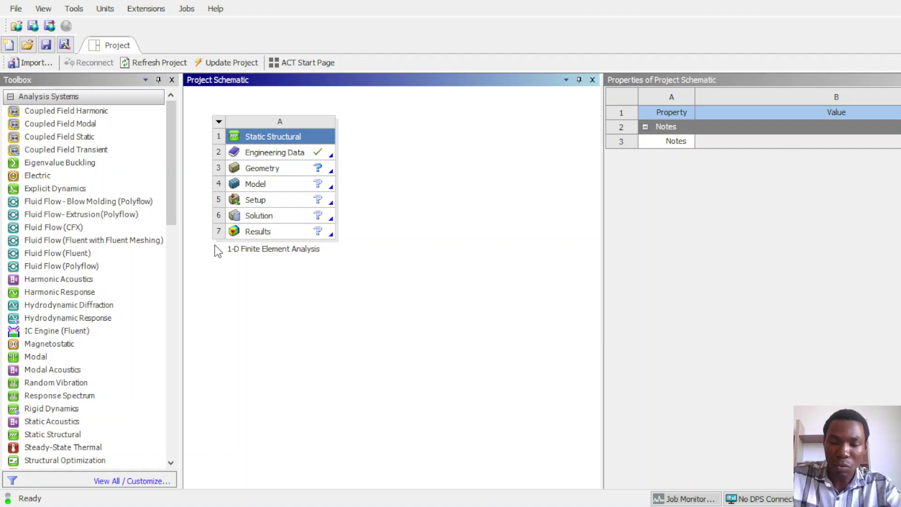
key("Return")
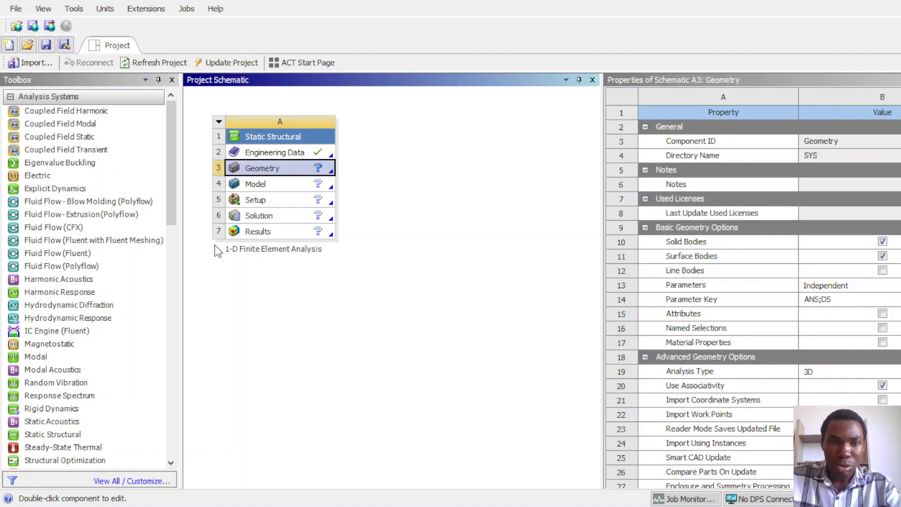
Go through the analysis system's cells one by one, from Engineering Data down to Results
left_click(296, 156)
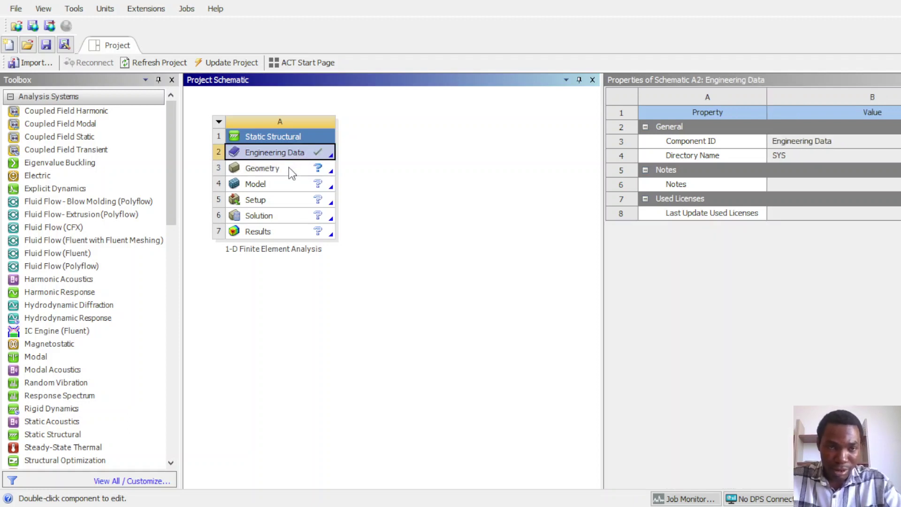
left_click(288, 168)
left_click(283, 185)
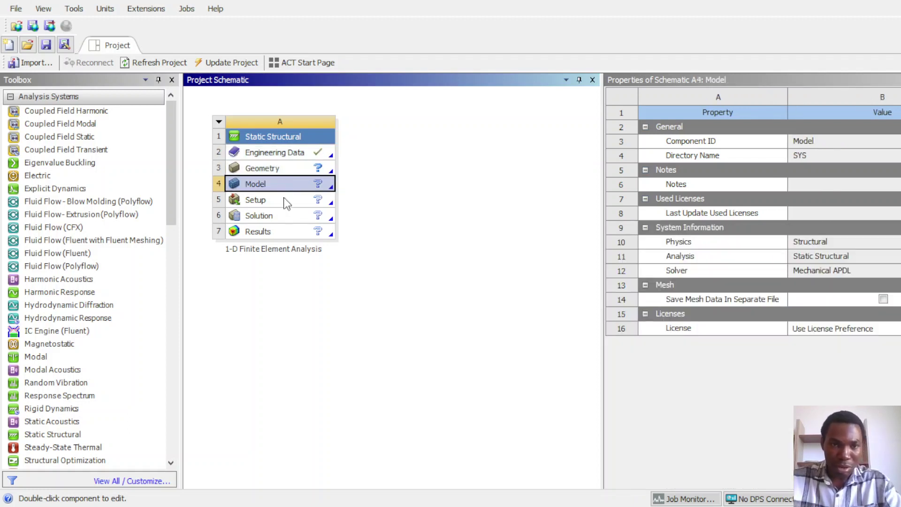
left_click(285, 205)
left_click(284, 218)
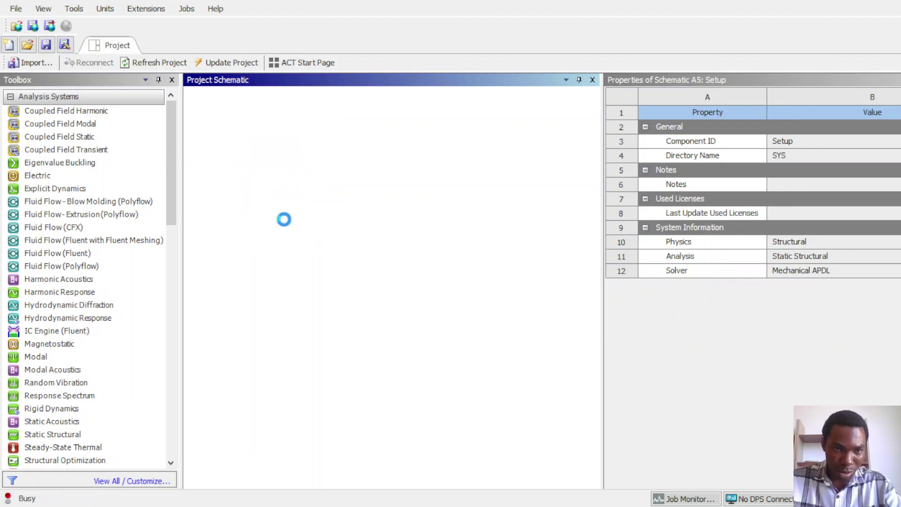
left_click(288, 232)
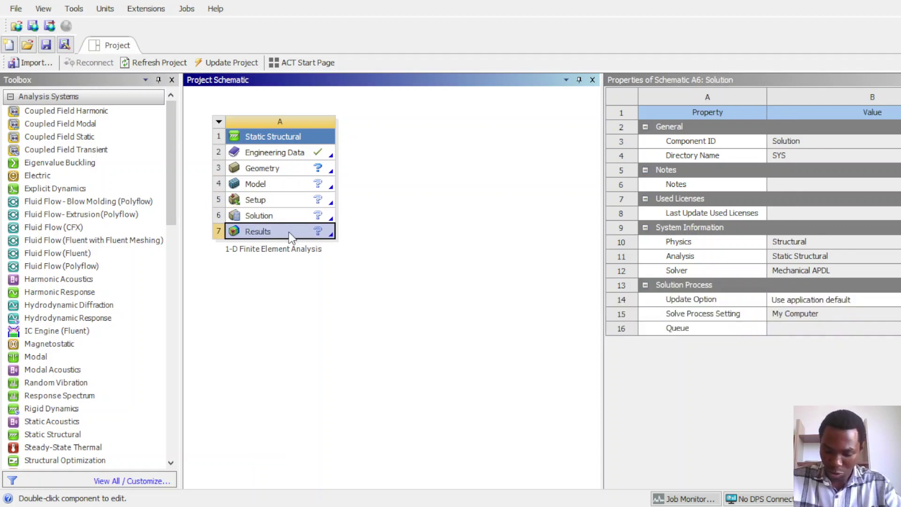
Open the system's Engineering Data and add a new material named "Steel"
left_click(299, 160)
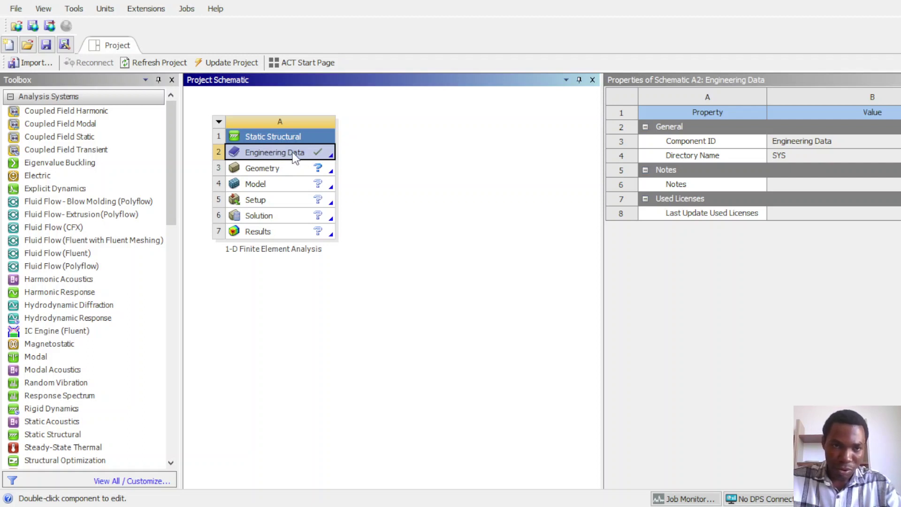
double_click(328, 156)
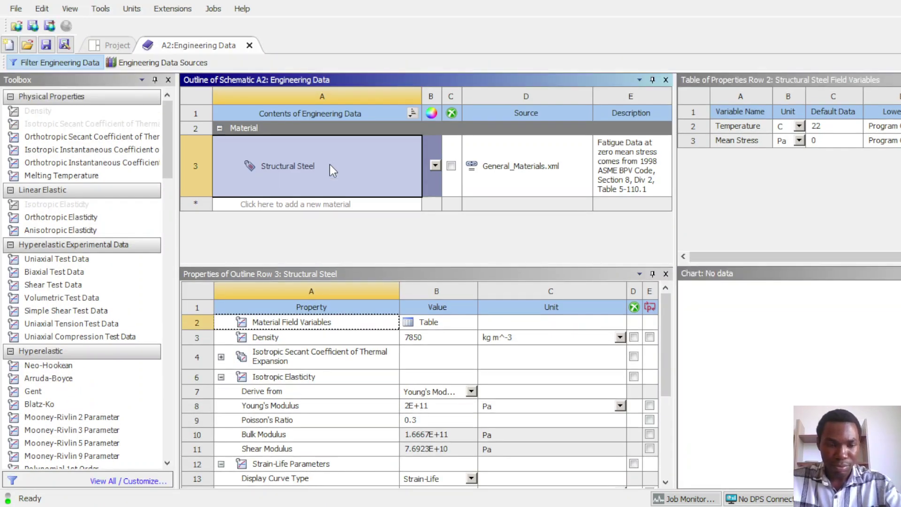
key("alt")
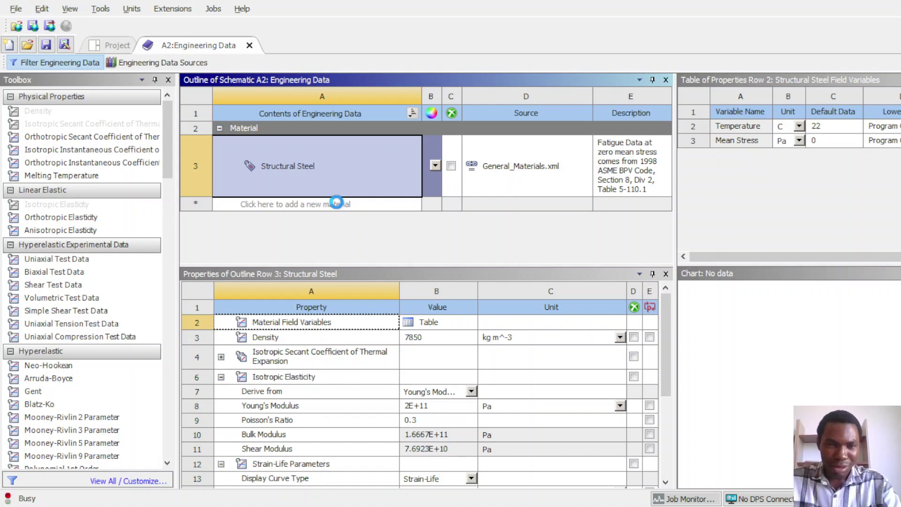
left_click(336, 205)
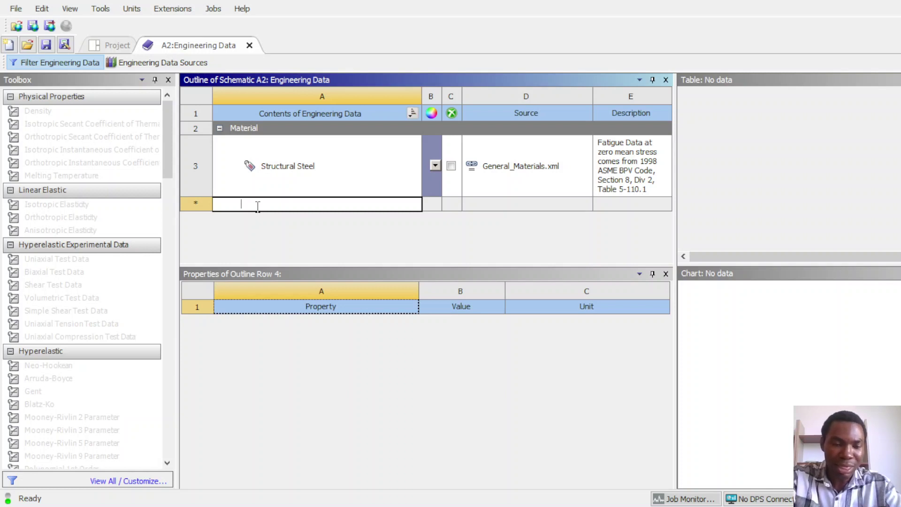
type("eel")
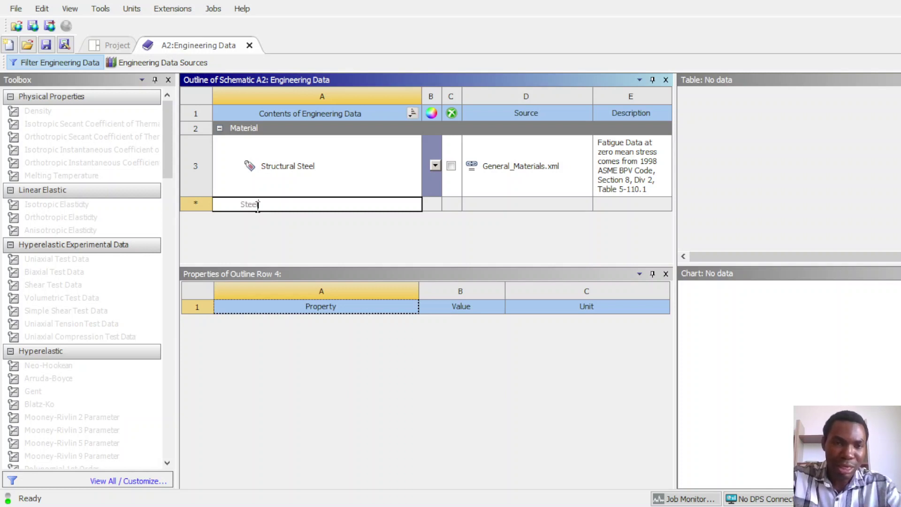
key("Return")
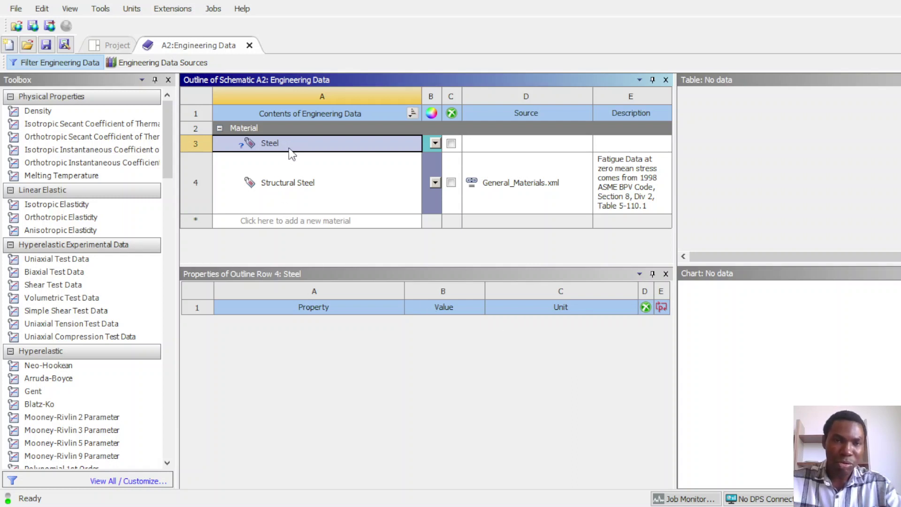
Add the Isotropic Elasticity property to the new Steel material
left_click(106, 207)
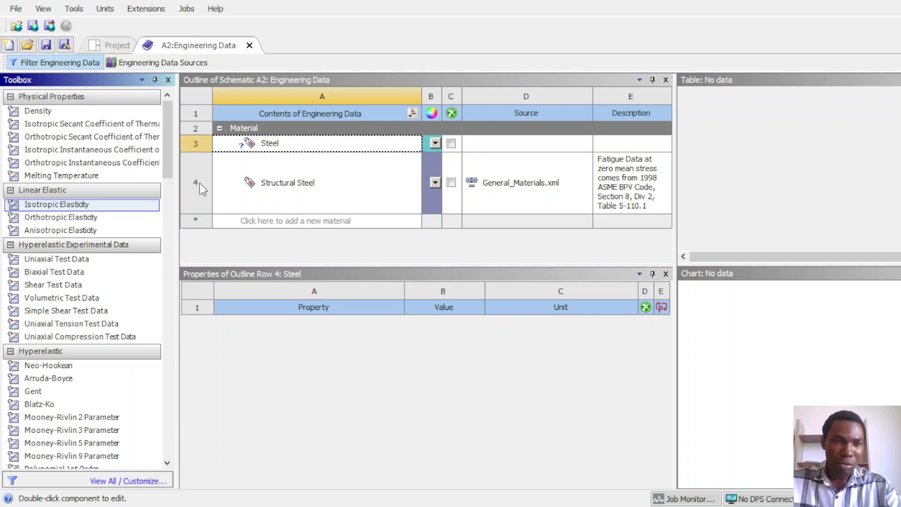
left_click(97, 208)
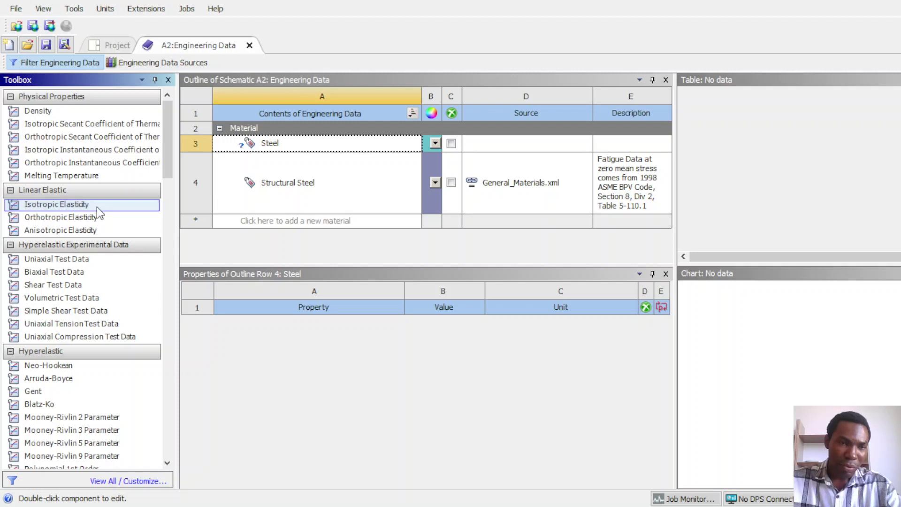
left_click_drag(97, 207, 311, 148)
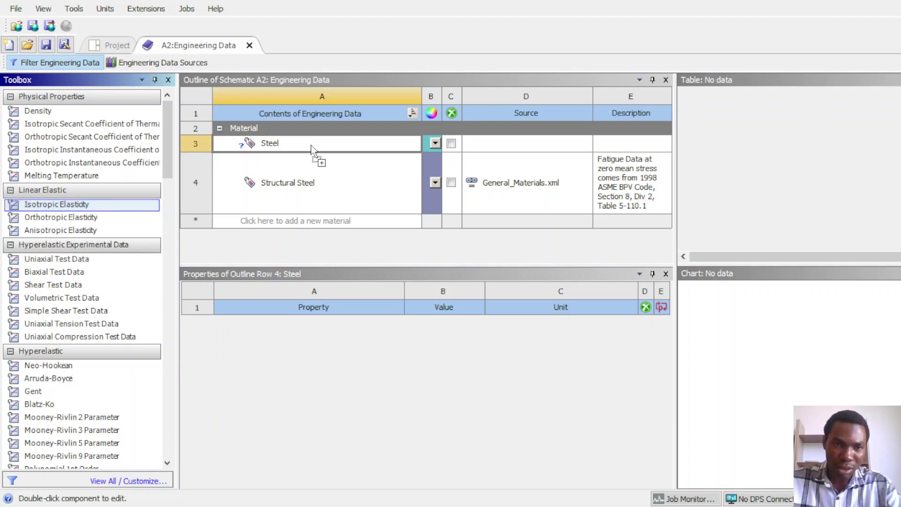
left_click_drag(311, 147, 311, 147)
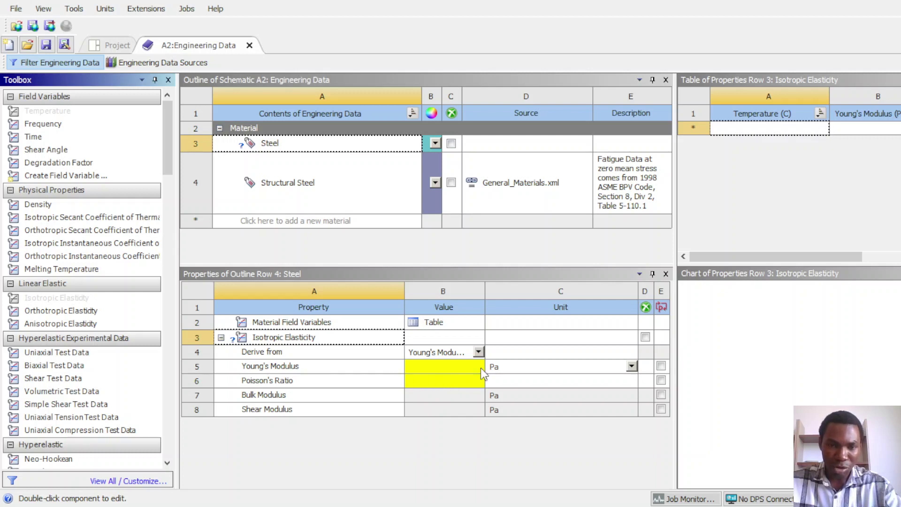
Set the Poisson's Ratio of the Steel material to 0.3
left_click(200, 367)
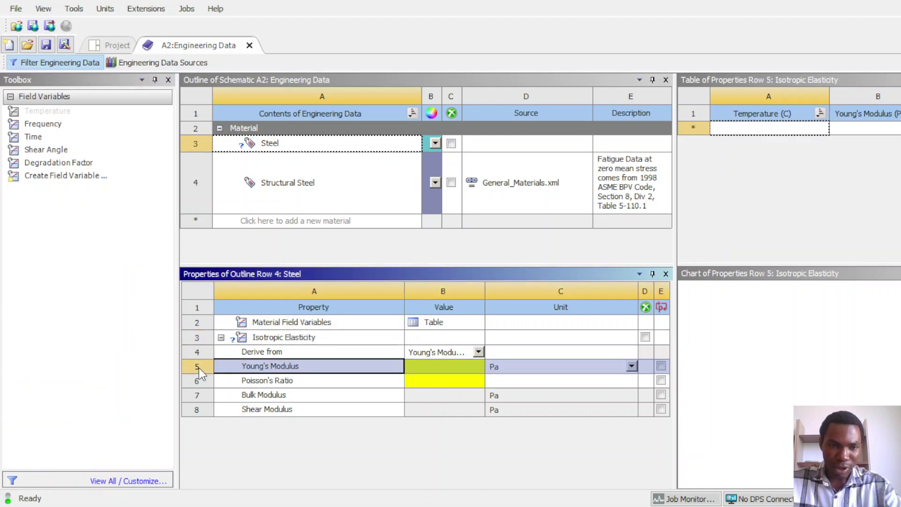
left_click(194, 383)
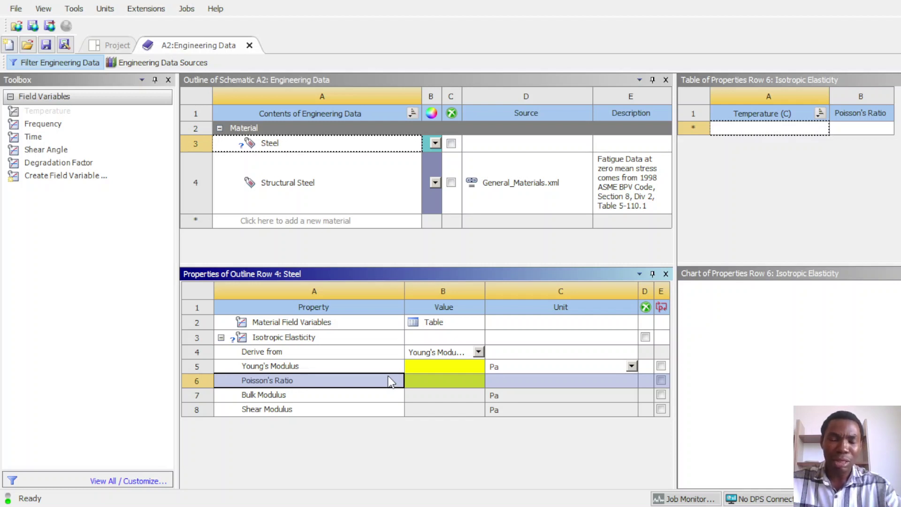
left_click(432, 382)
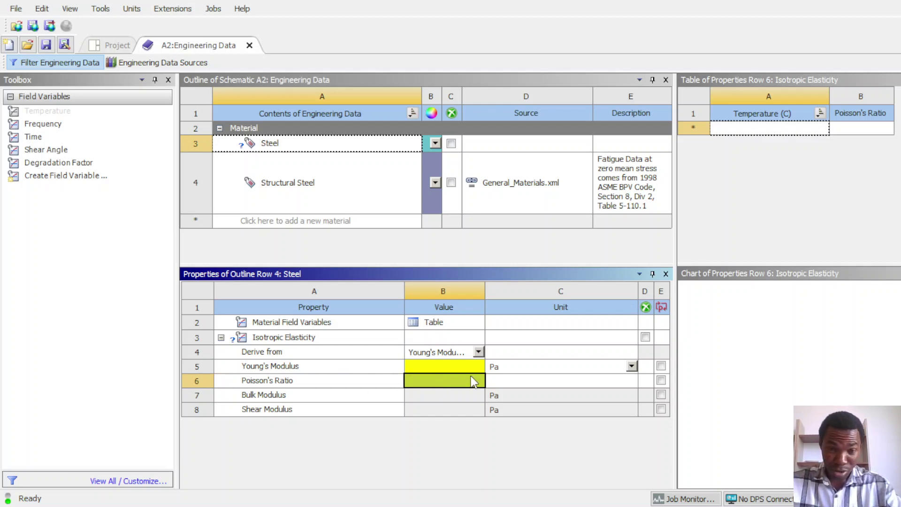
type("0")
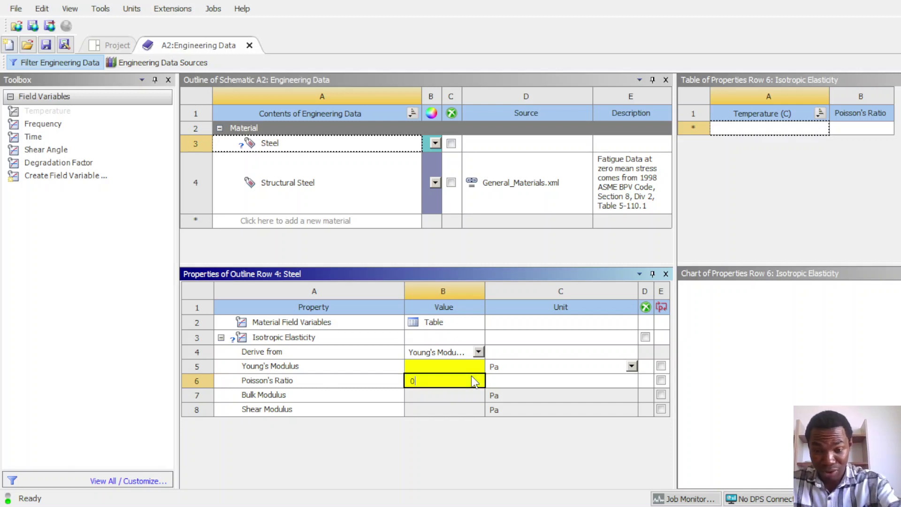
type(".3")
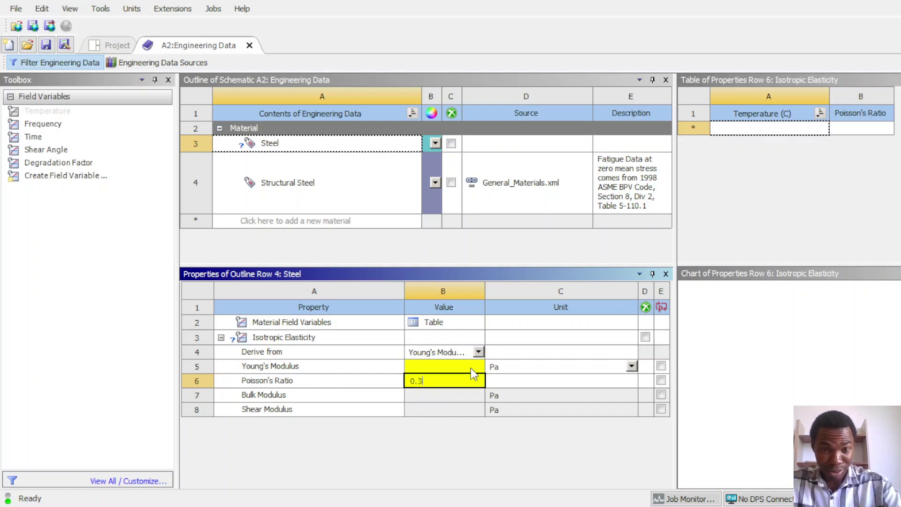
Set the Young's Modulus of the Steel material to 200 with GPa as its unit
left_click(471, 368)
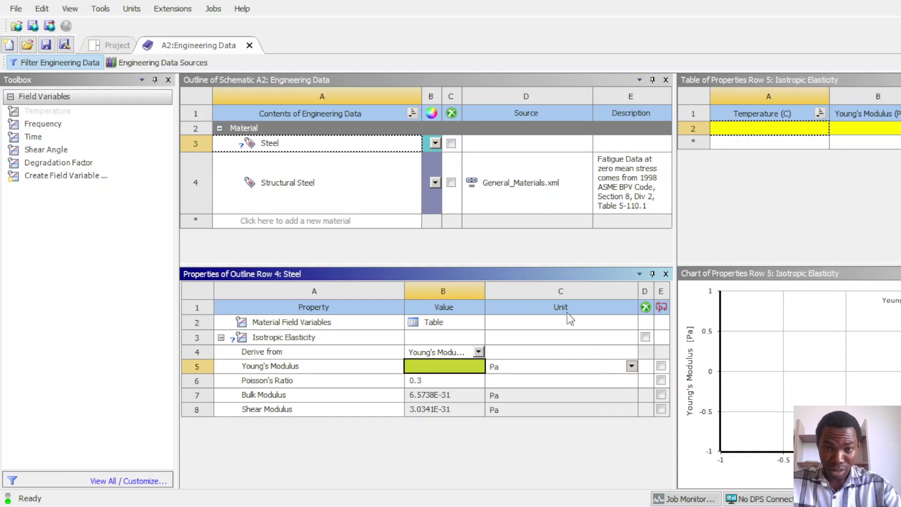
key("Down")
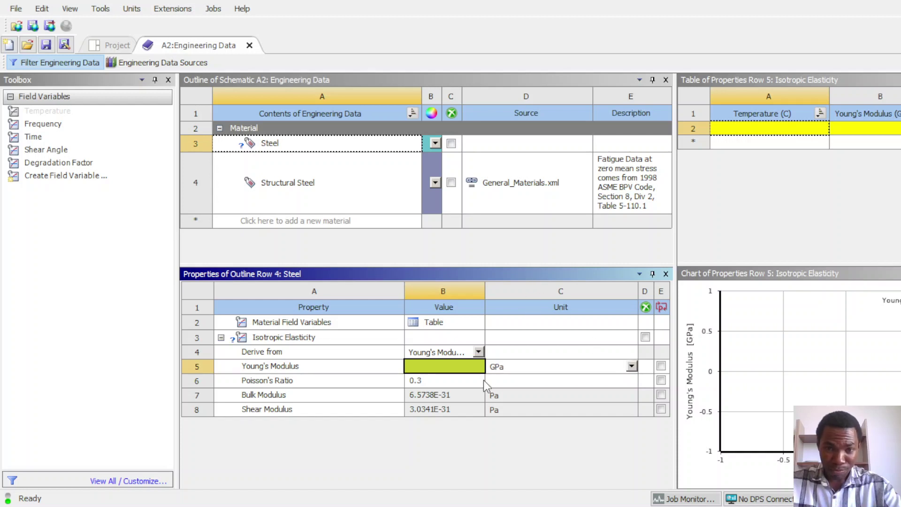
type("200")
left_click(460, 375)
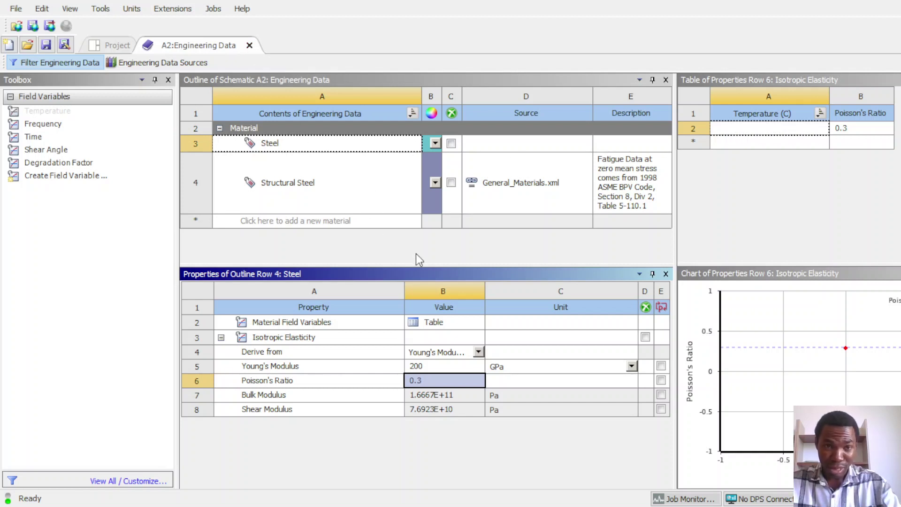
Close the Engineering Data and enable Line Bodies in the properties of the system's Geometry cell
left_click(249, 45)
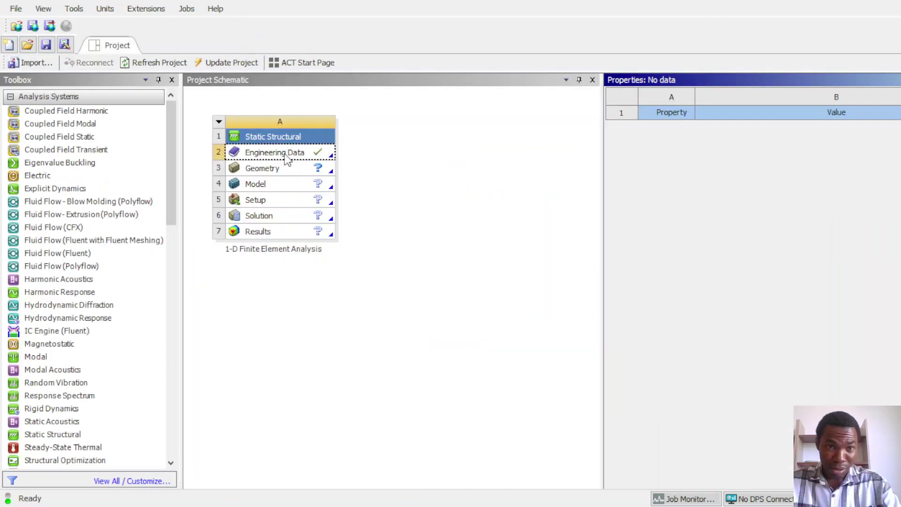
left_click(215, 150)
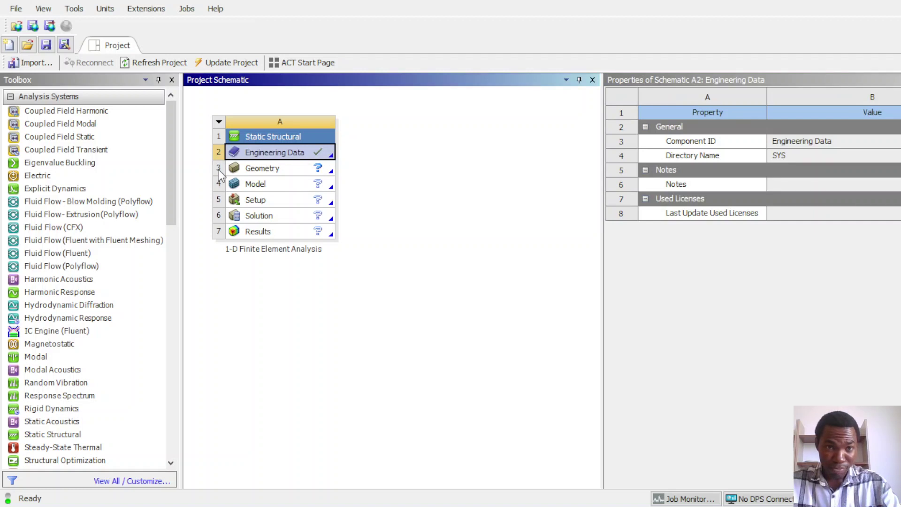
left_click(294, 170)
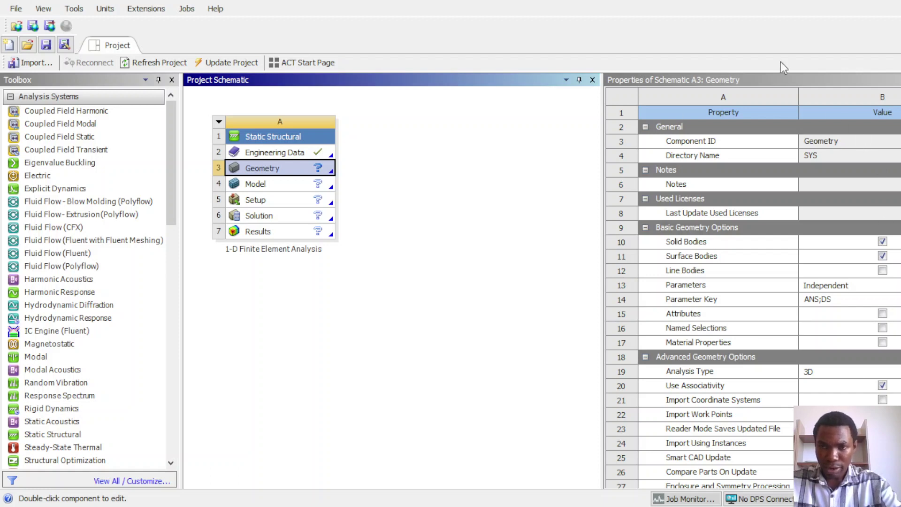
scroll(833, 241, "down", 2)
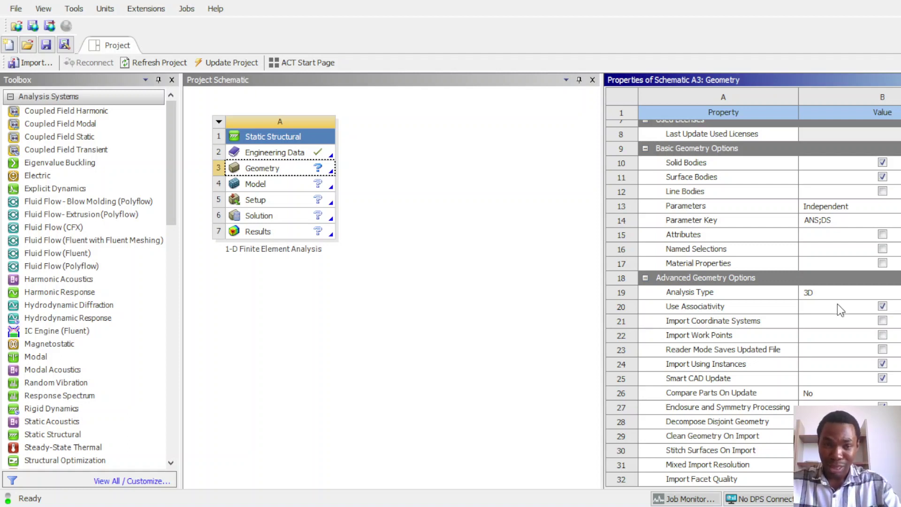
scroll(837, 302, "up", 3)
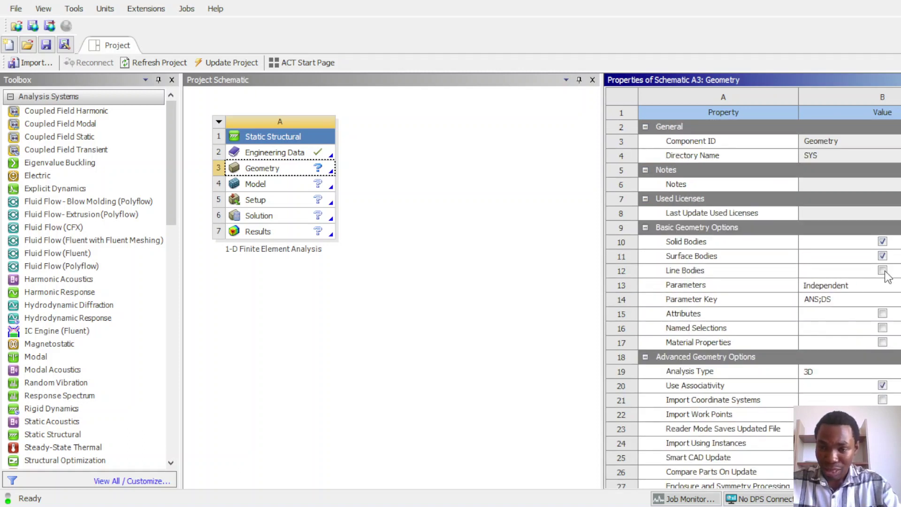
left_click(883, 271)
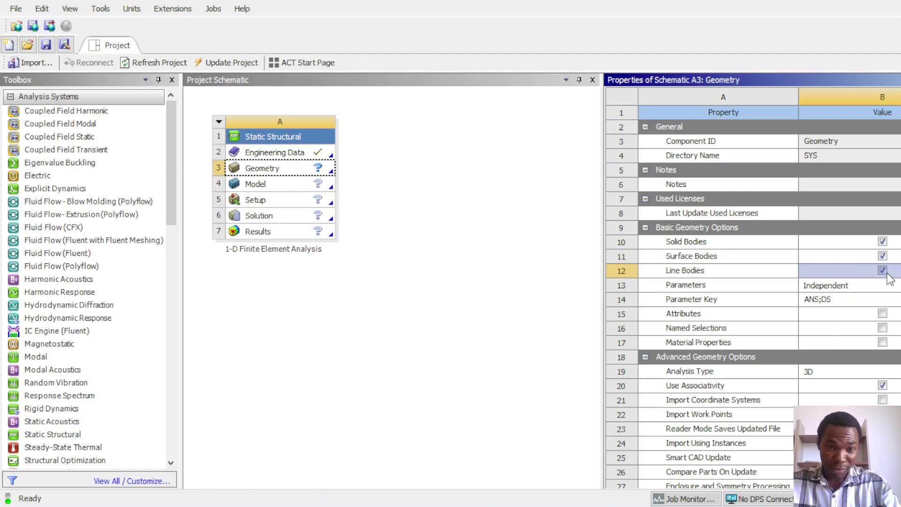
Open the Geometry cell of the Static Structural system in SpaceClaim
left_click(294, 174)
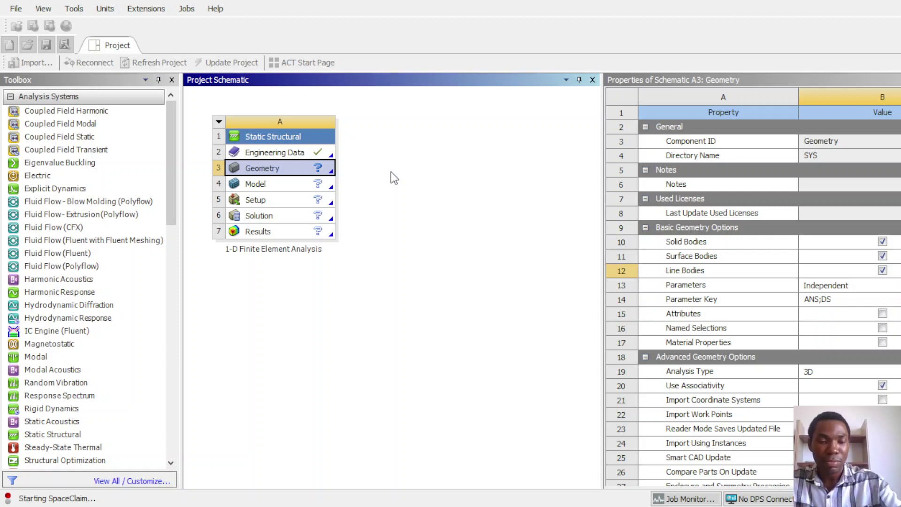
key("alt")
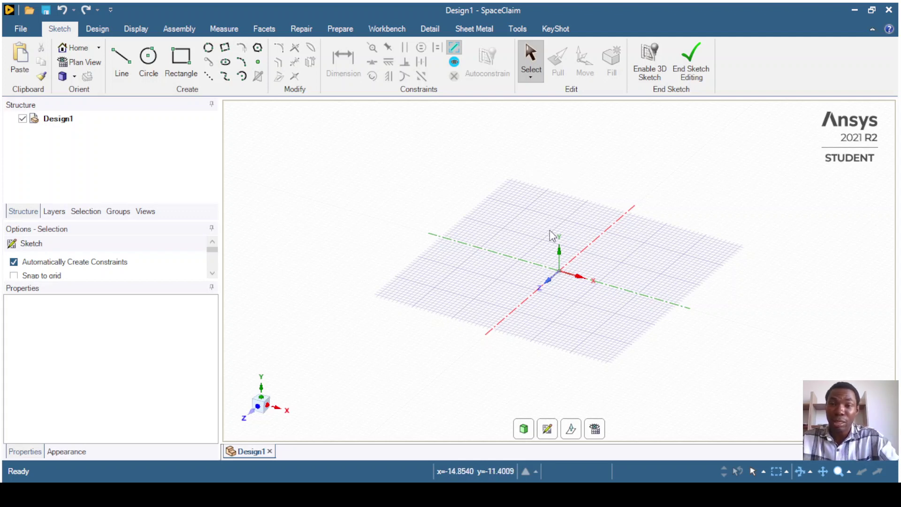
left_click(556, 269)
left_click(557, 288)
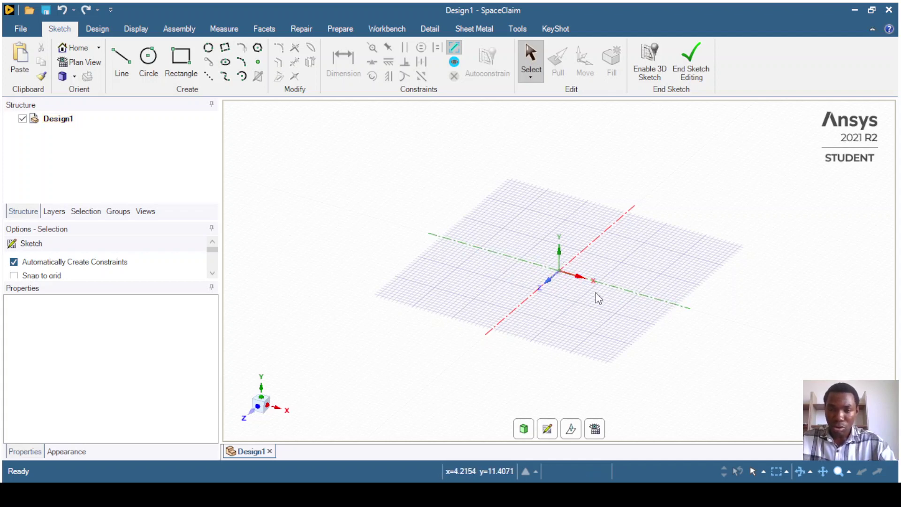
Place the sketch grid on the XY plane and orient the view flat onto it
left_click(547, 429)
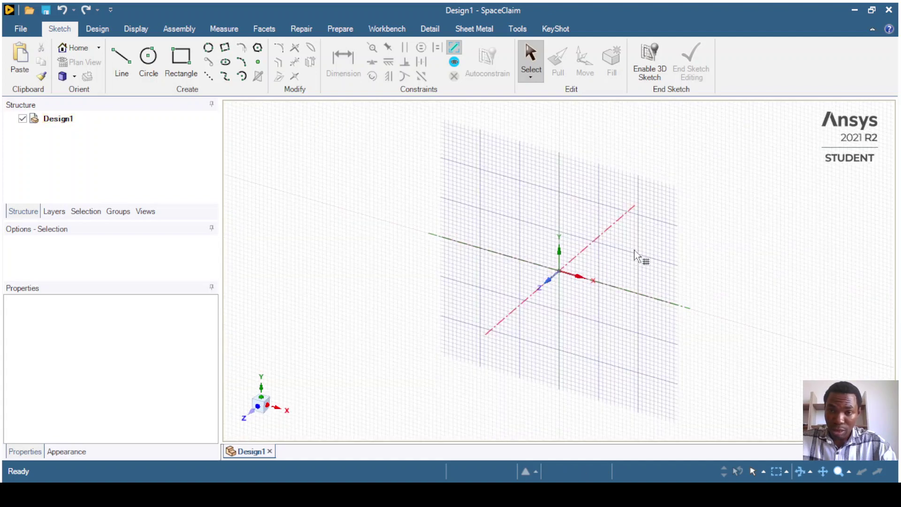
left_click(668, 246)
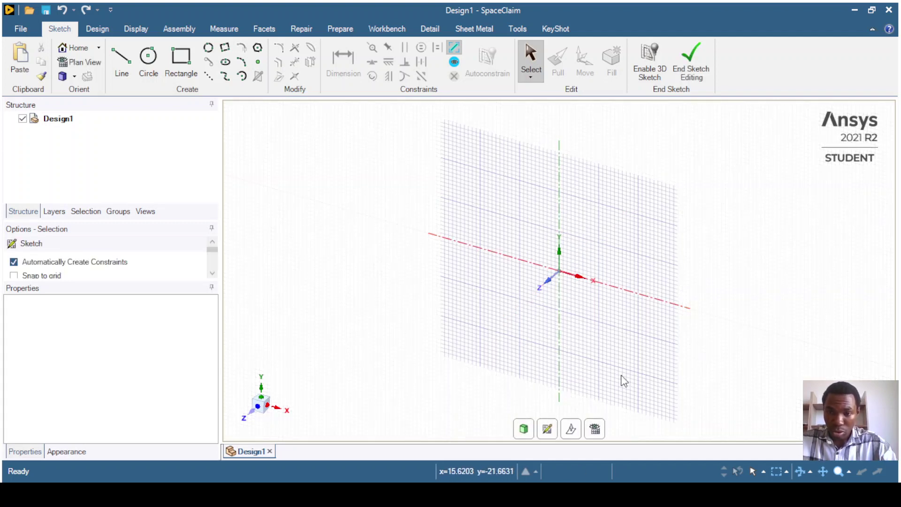
left_click(596, 428)
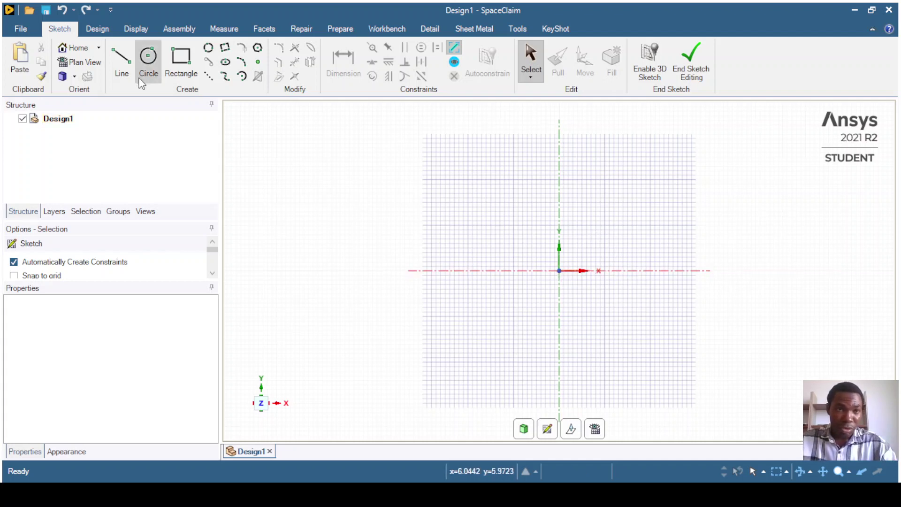
Draw a 90 mm line from the origin along the positive X axis
left_click(121, 55)
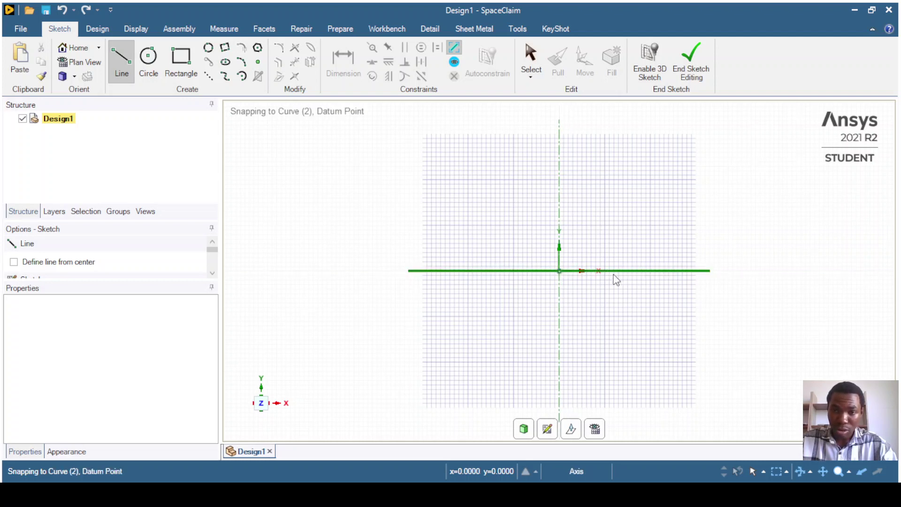
left_click(560, 271)
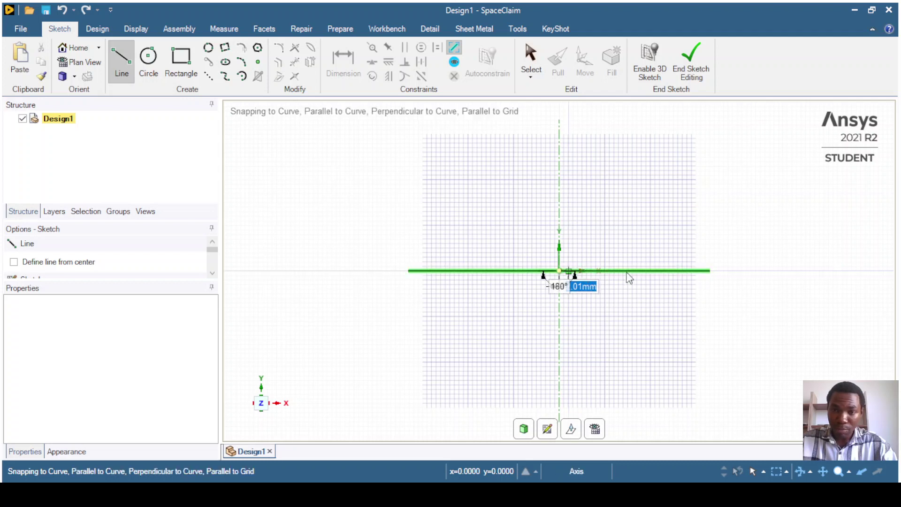
left_click(687, 271)
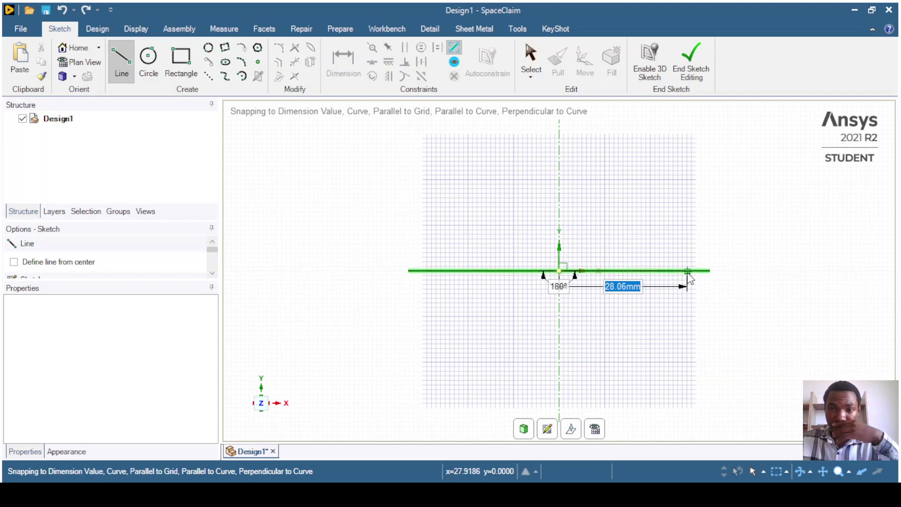
type("90")
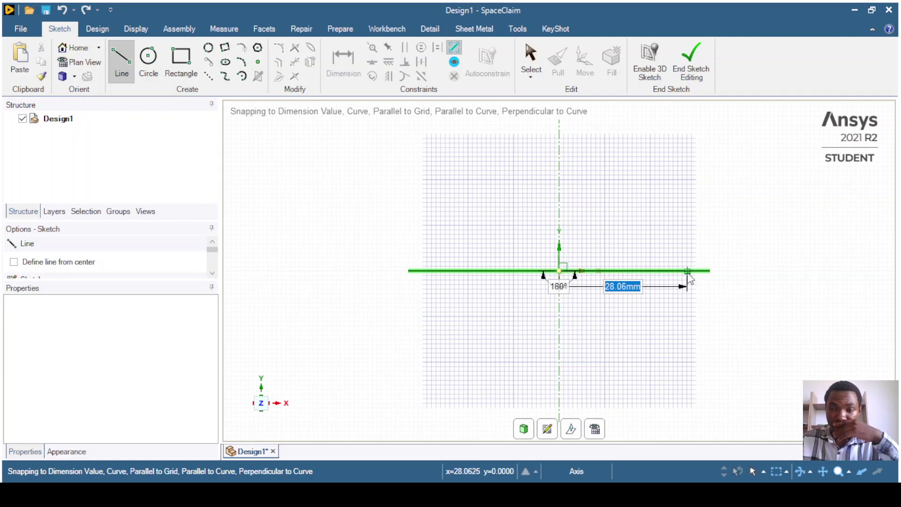
key("Return")
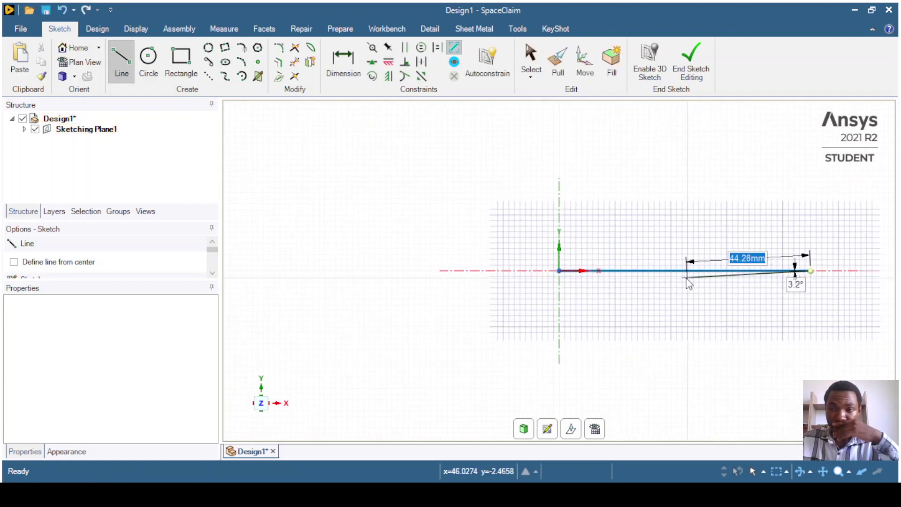
Continue from the end of the first line with a collinear 120 mm line along the X axis
scroll(647, 285, "up", 3)
scroll(644, 289, "down", 2)
scroll(740, 276, "down", 3)
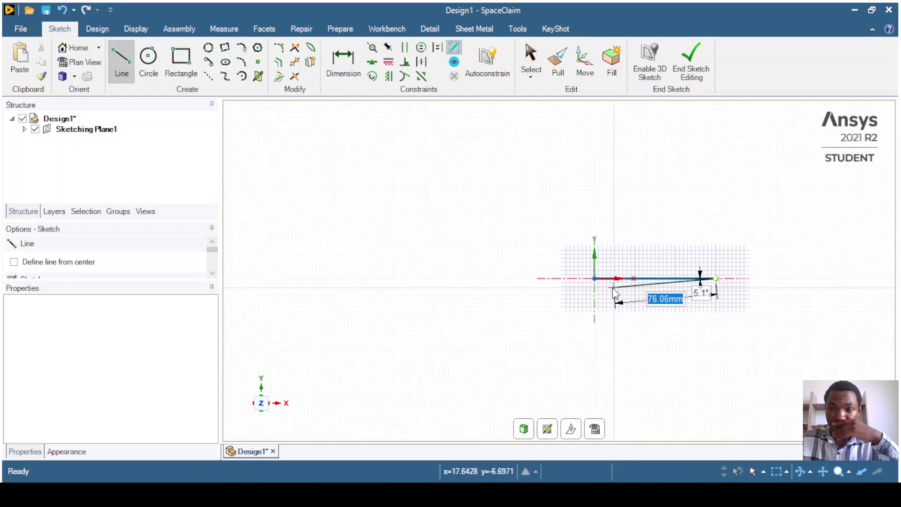
scroll(803, 270, "up", 2)
scroll(774, 300, "up", 2)
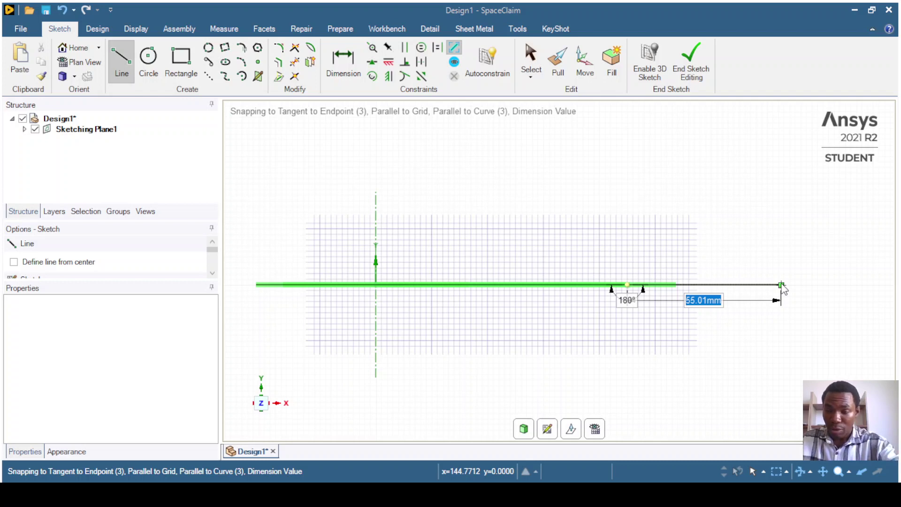
left_click(782, 285)
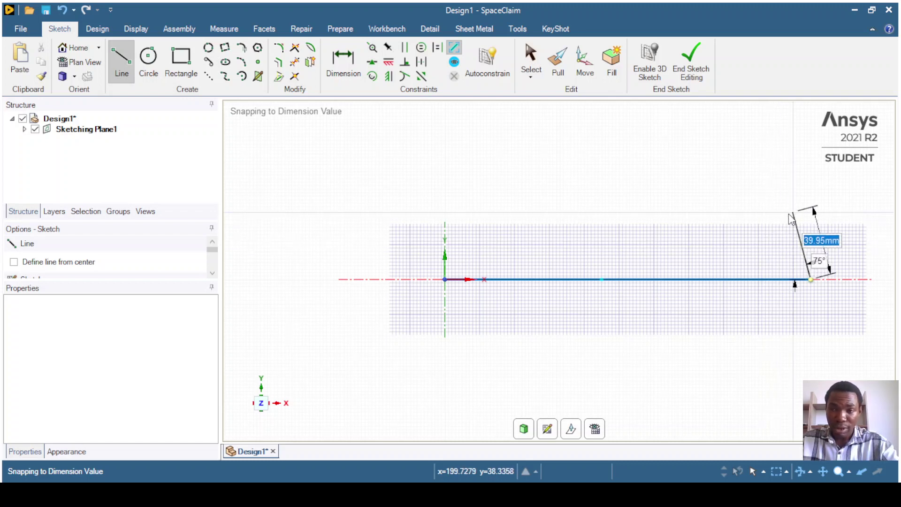
key("Escape")
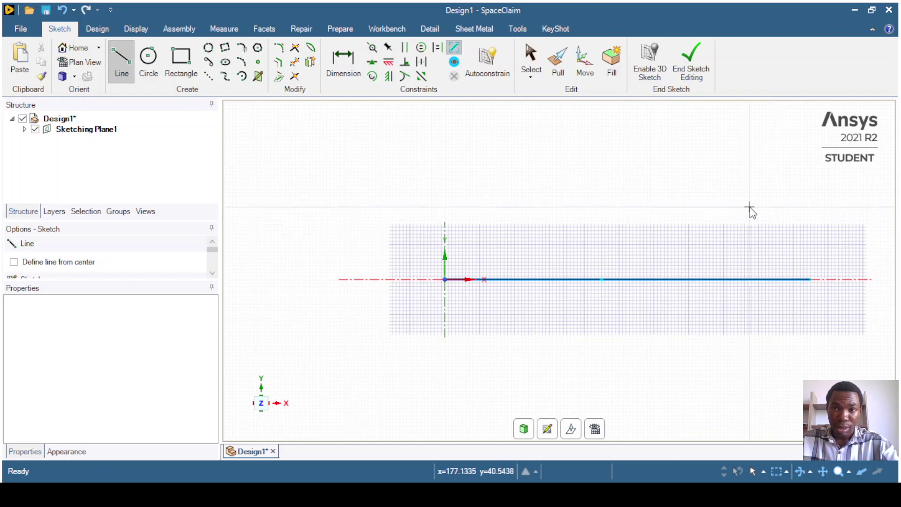
End sketch editing and check the lengths of the two line segments
left_click(699, 73)
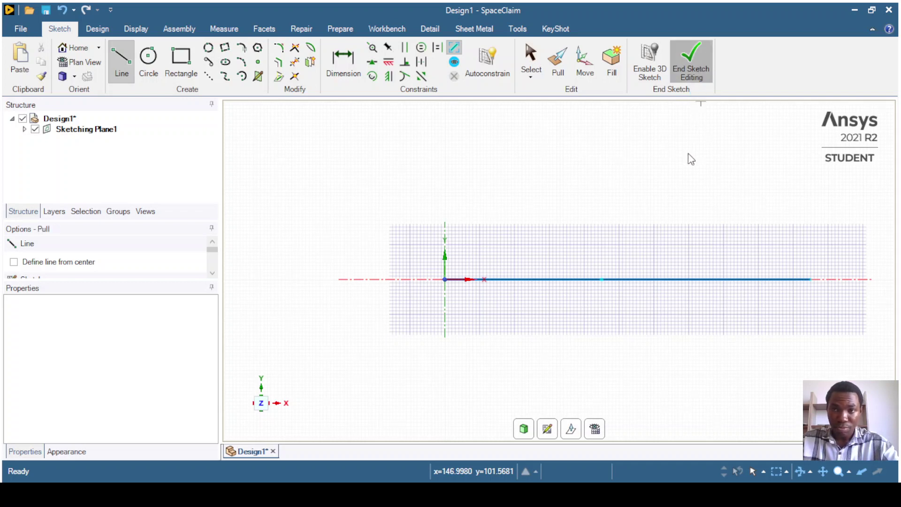
left_click(554, 280)
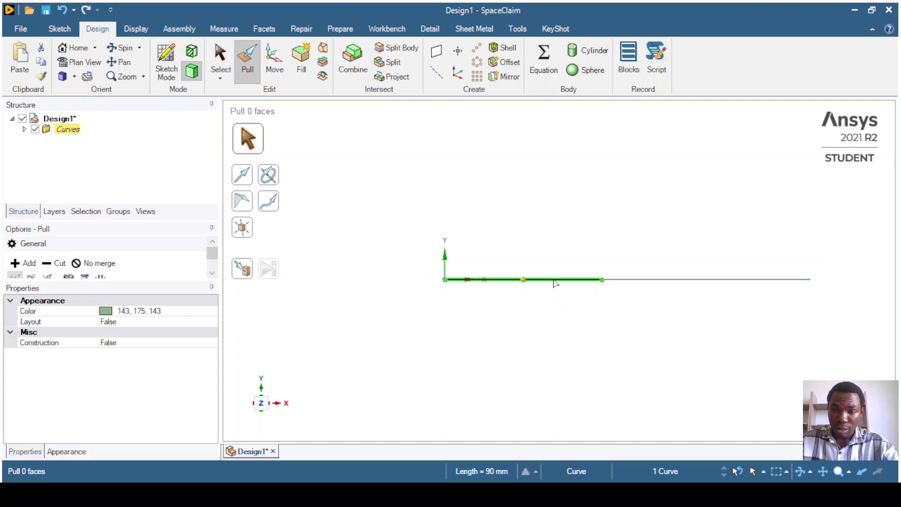
left_click(639, 280)
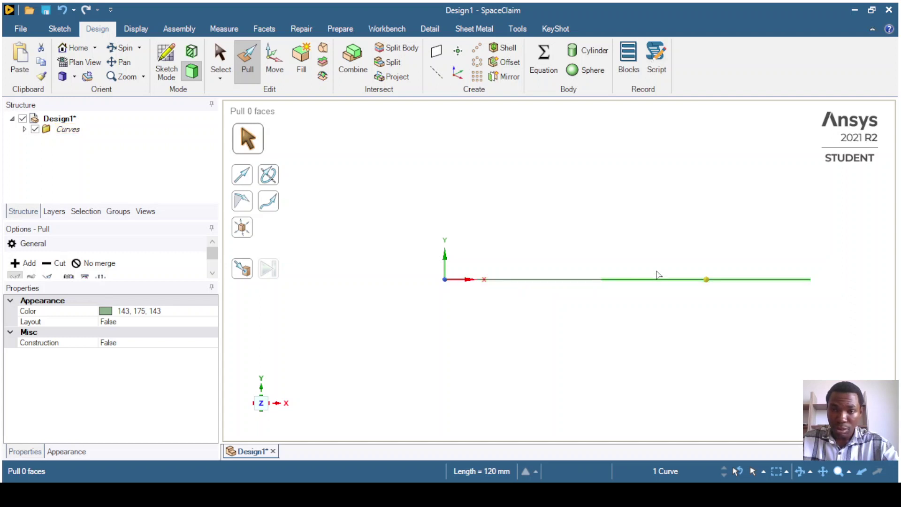
left_click(606, 195)
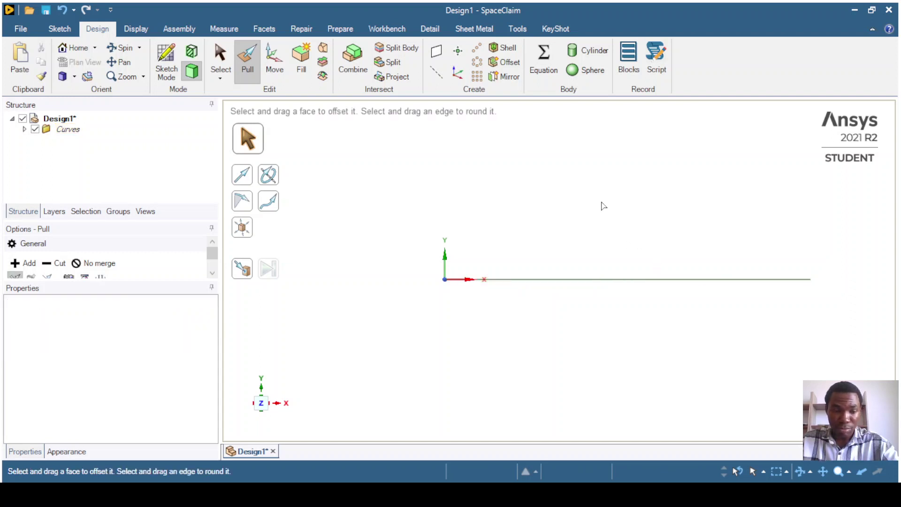
scroll(443, 199, "up", 4)
scroll(576, 236, "down", 6)
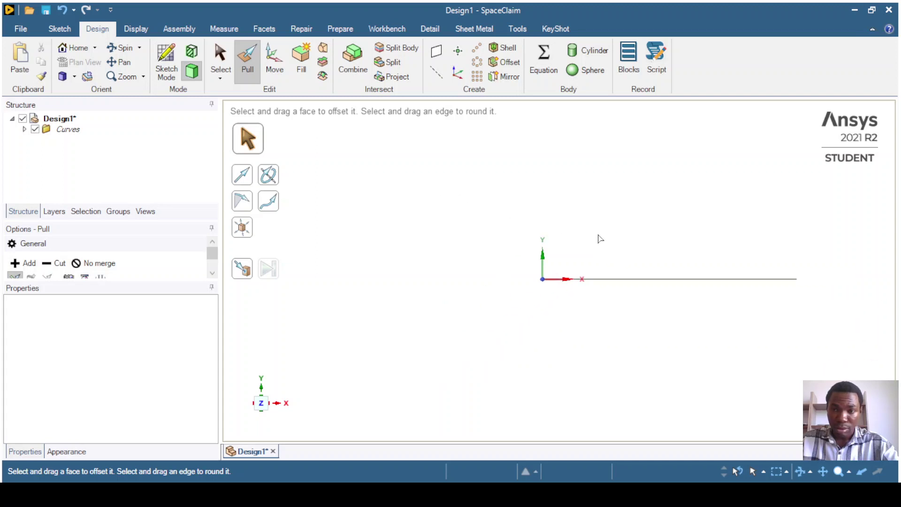
scroll(849, 287, "up", 3)
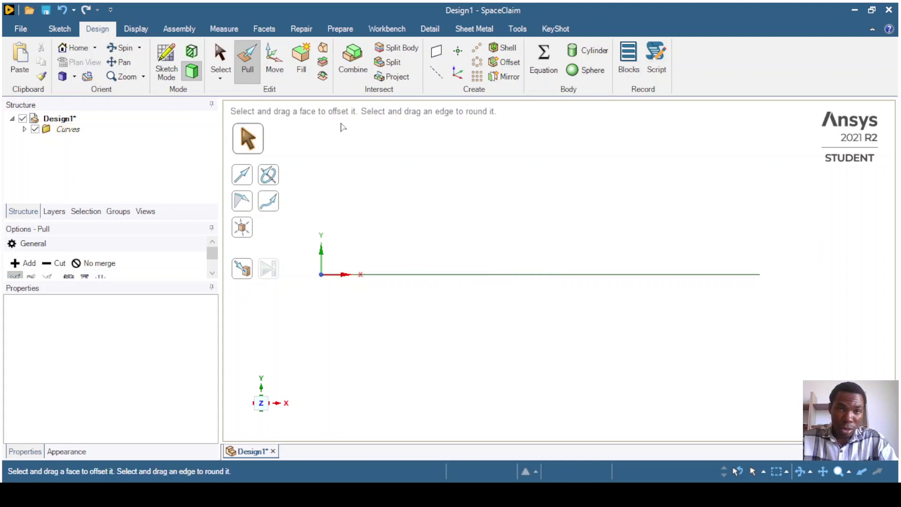
Add two rectangular beam profiles to the design for the two bar segments
left_click(340, 30)
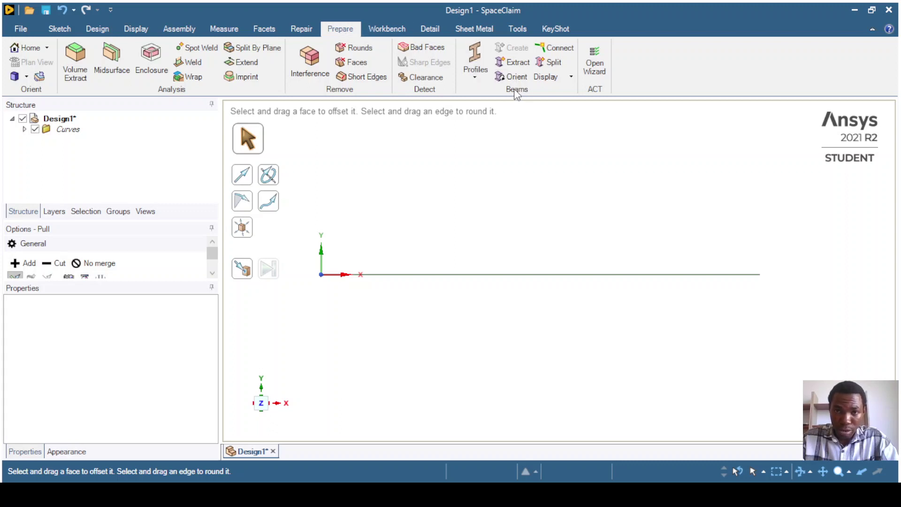
left_click(475, 82)
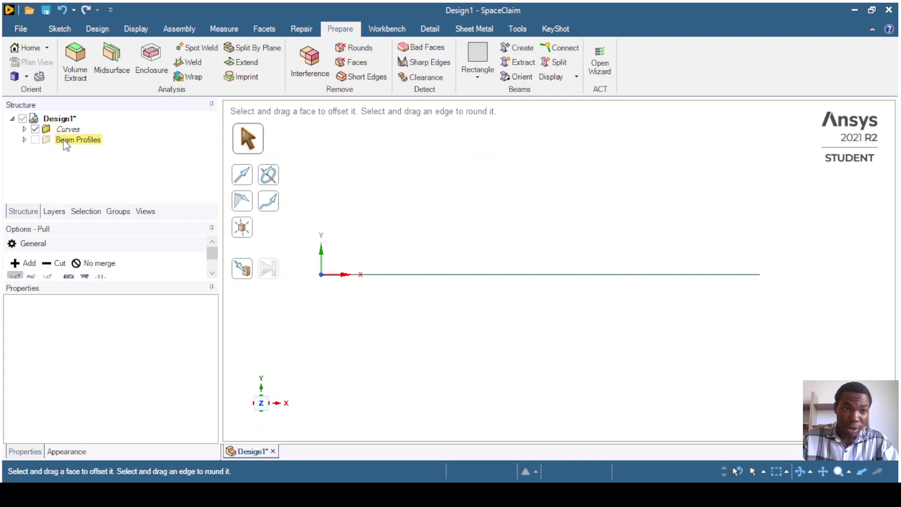
left_click(25, 142)
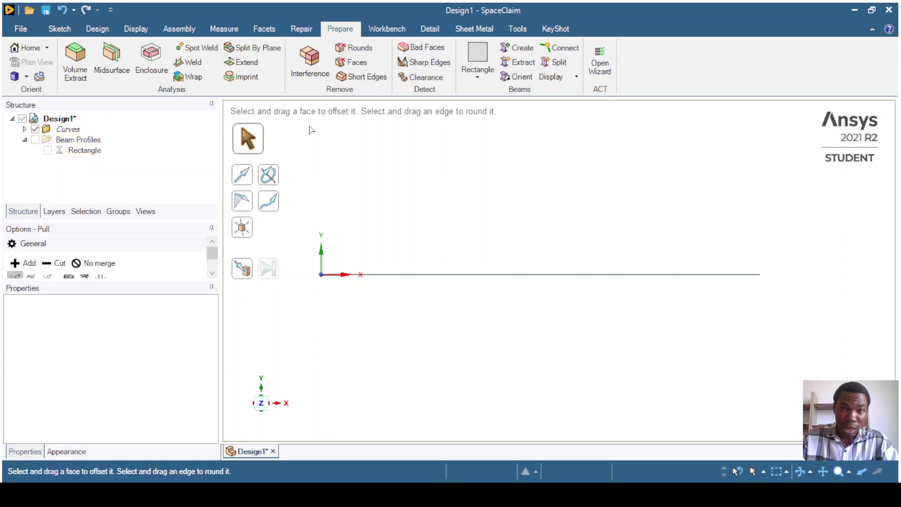
left_click(480, 80)
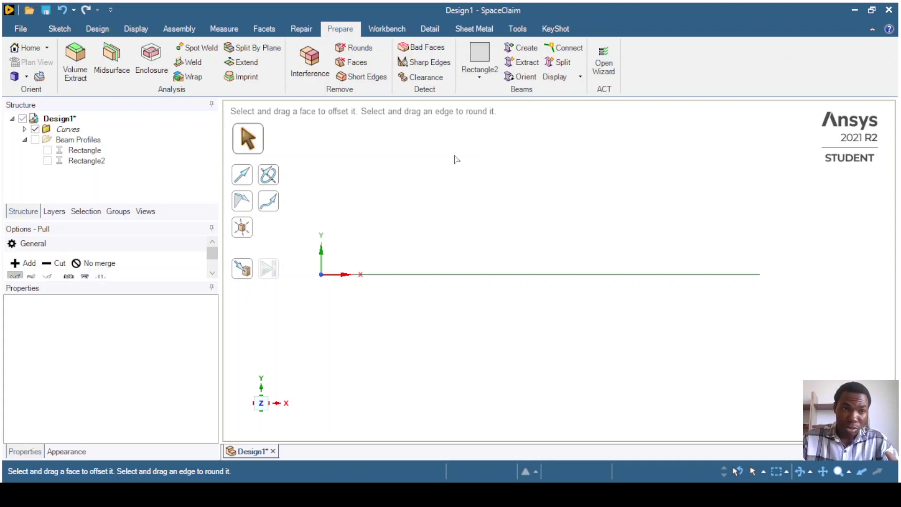
Open the Rectangle beam profile for editing and select its width dimension B
left_click(93, 155)
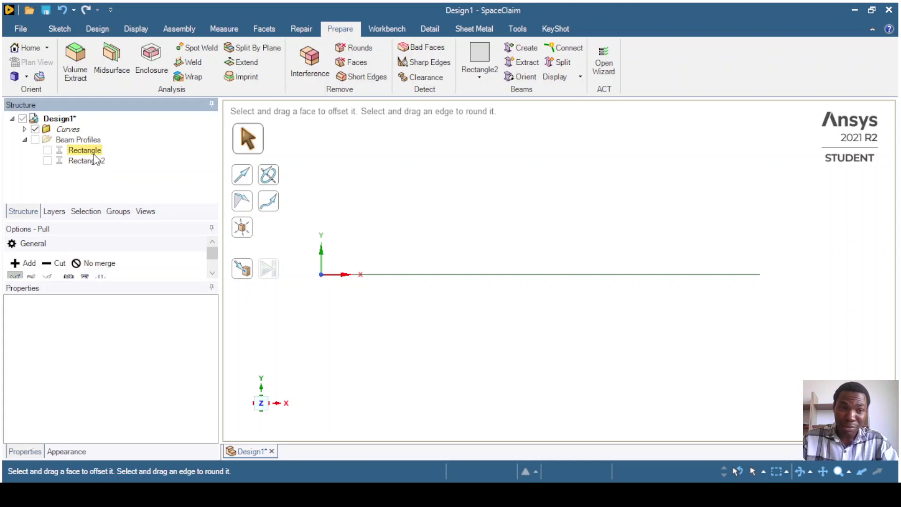
left_click(94, 161, "ctrl")
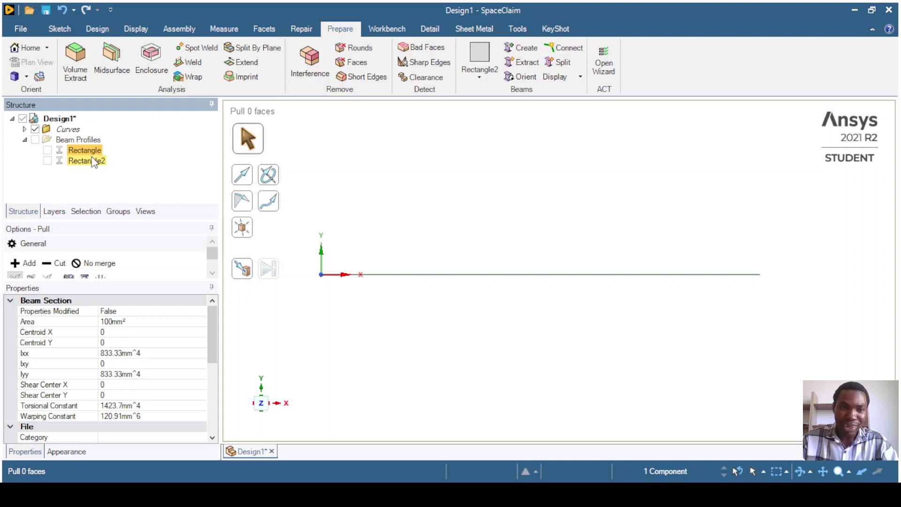
left_click(94, 161, "ctrl")
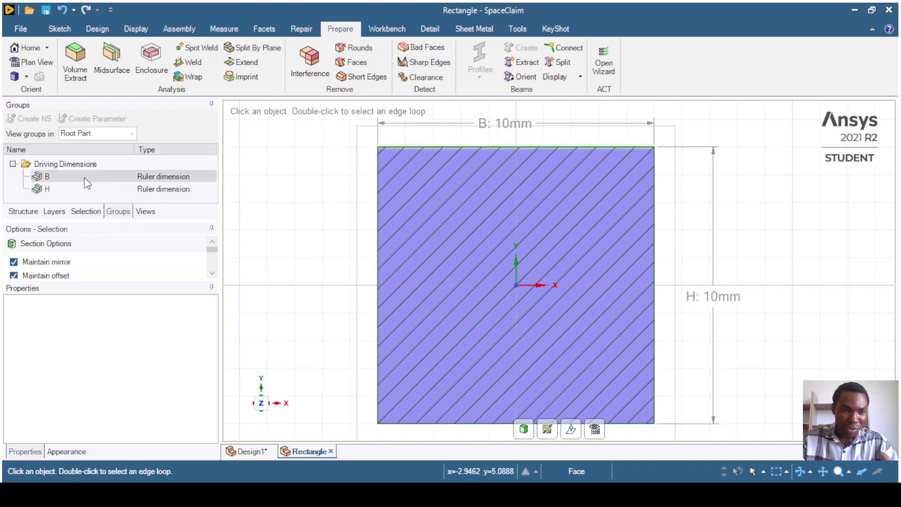
left_click(204, 178)
left_click(206, 181)
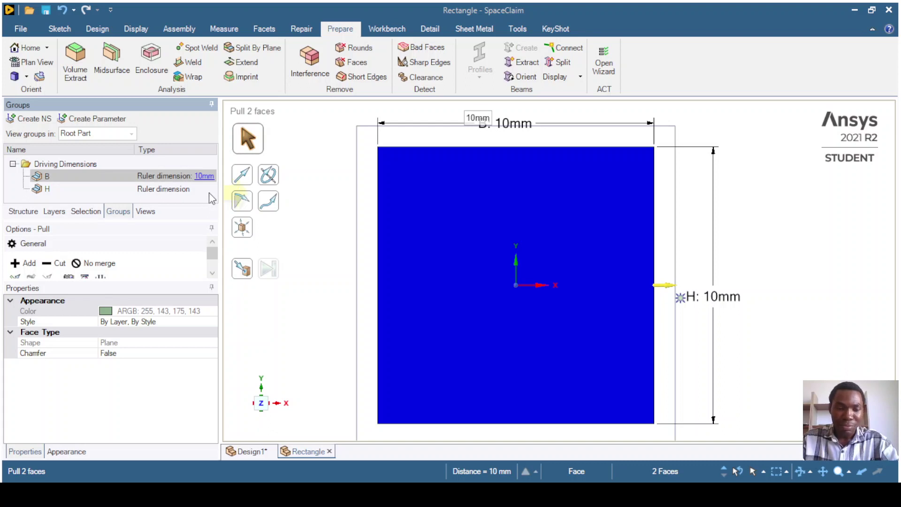
Calculate the square root of 50 in the Calculator app and copy the result
key("XF86Calculator")
left_click(237, 176)
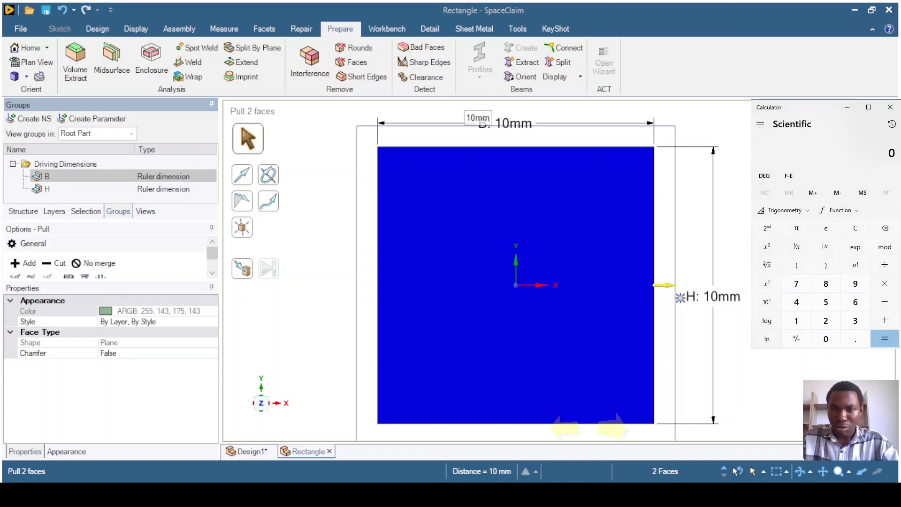
left_click(828, 304)
left_click(827, 344)
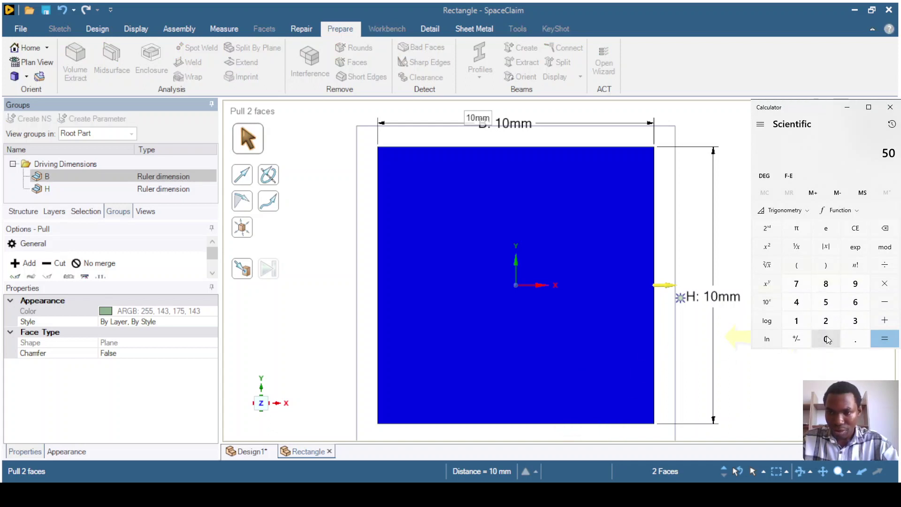
left_click(766, 265)
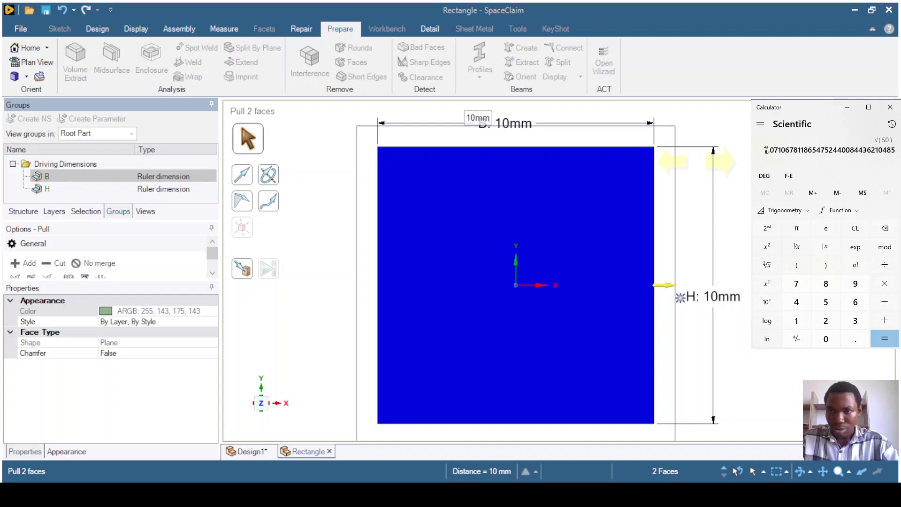
left_click_drag(765, 150, 884, 149)
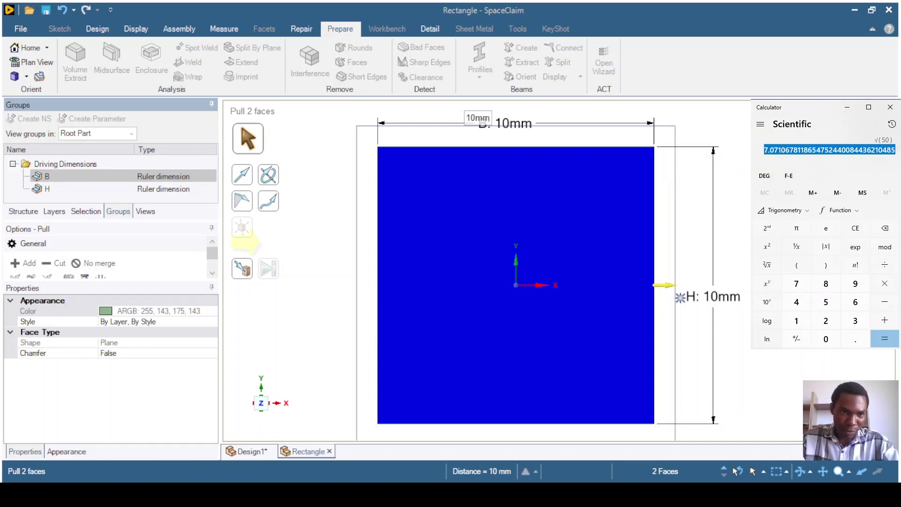
Set both the width B and height H of the Rectangle profile to the copied 7.07 mm value, and close the profile
left_click(198, 176)
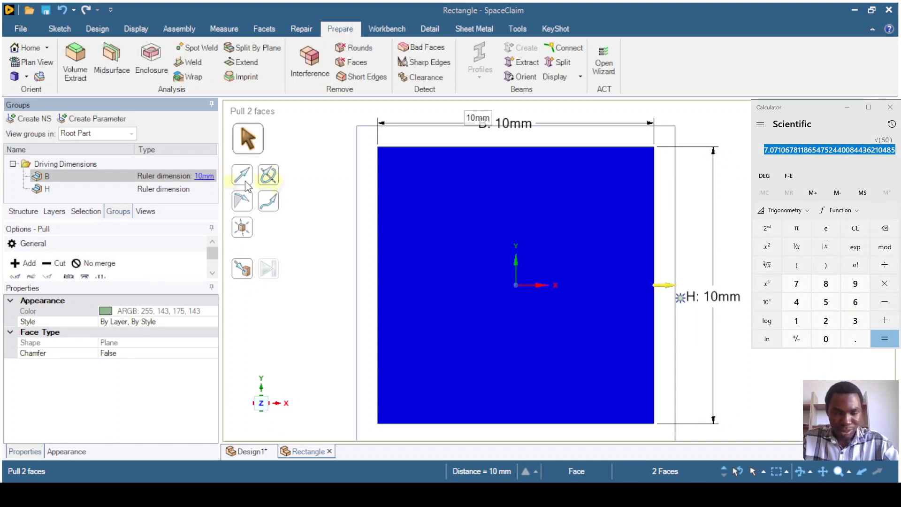
left_click(200, 190)
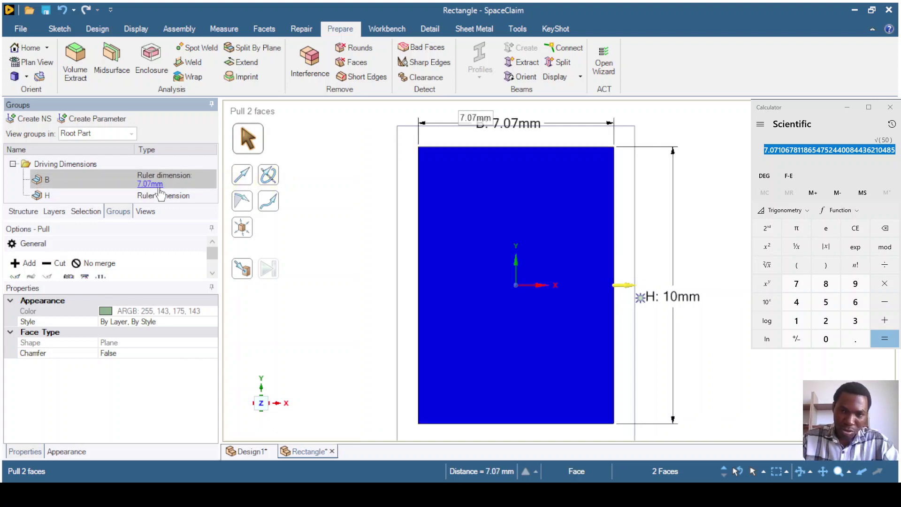
left_click(196, 196)
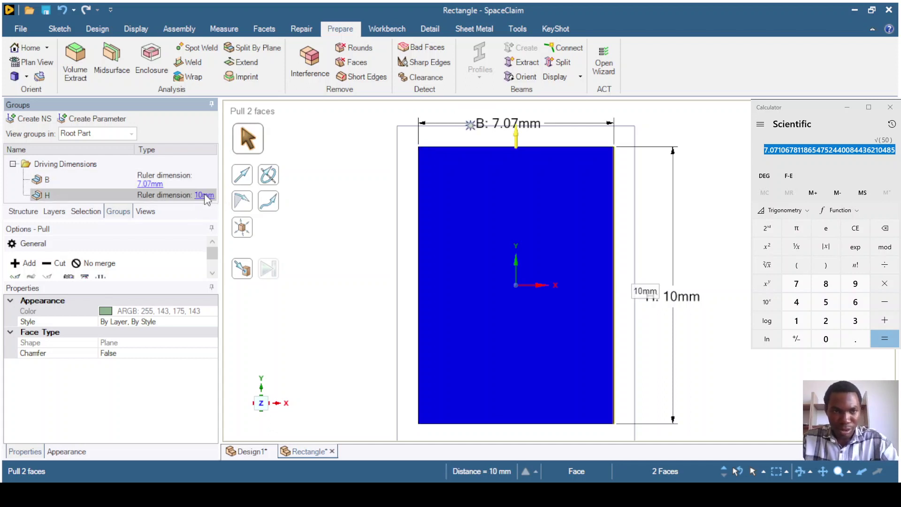
key("ctrl+v")
key("Return")
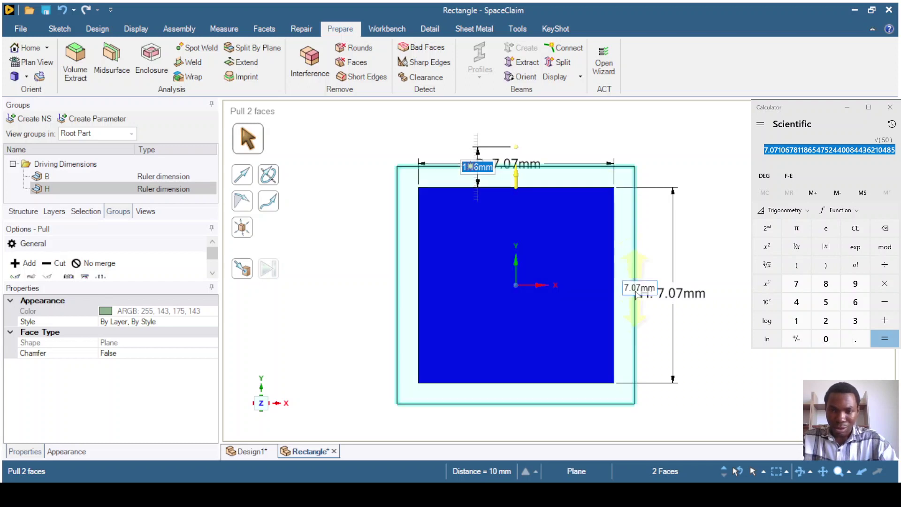
left_click(334, 451)
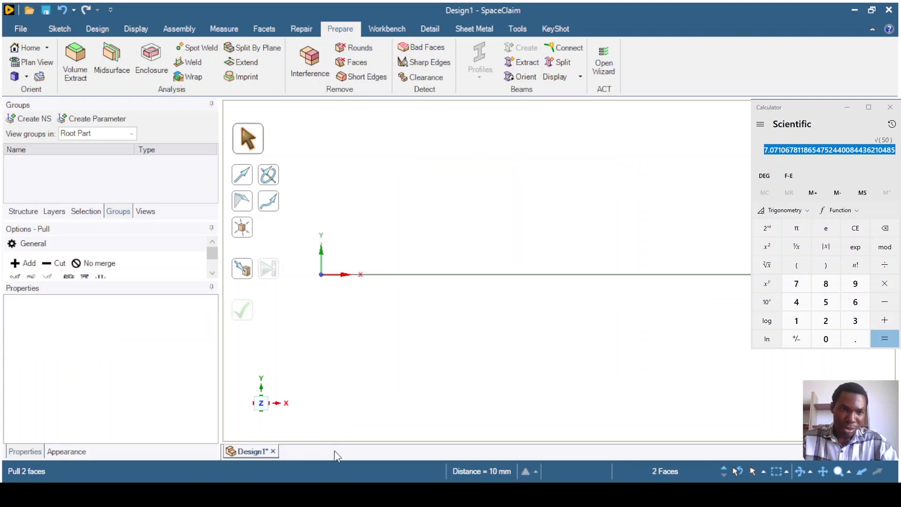
Check the B and H dimensions of the Rectangle2 profile and the section area of the Rectangle profile
left_click(23, 212)
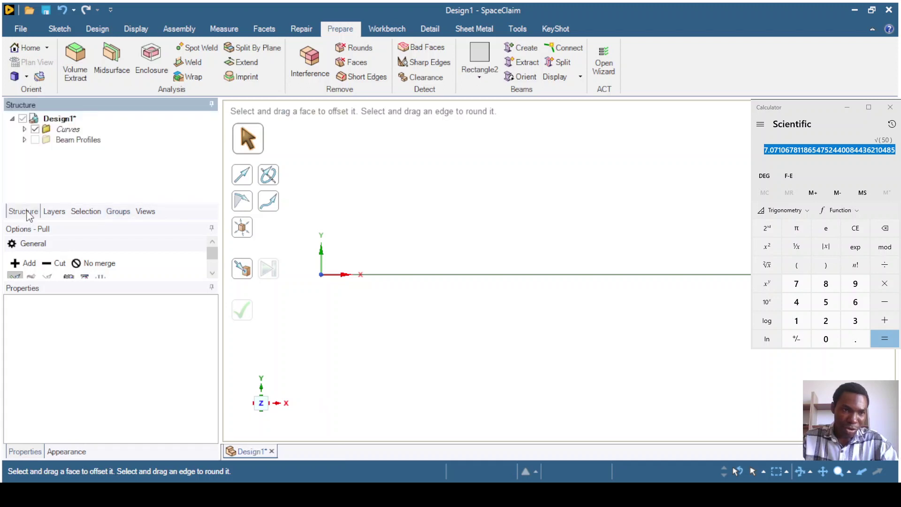
left_click(24, 139)
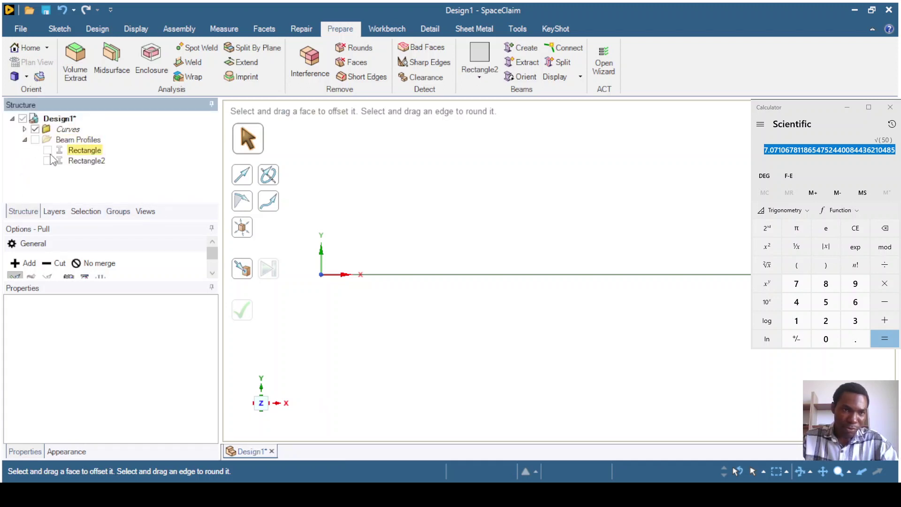
left_click(86, 161)
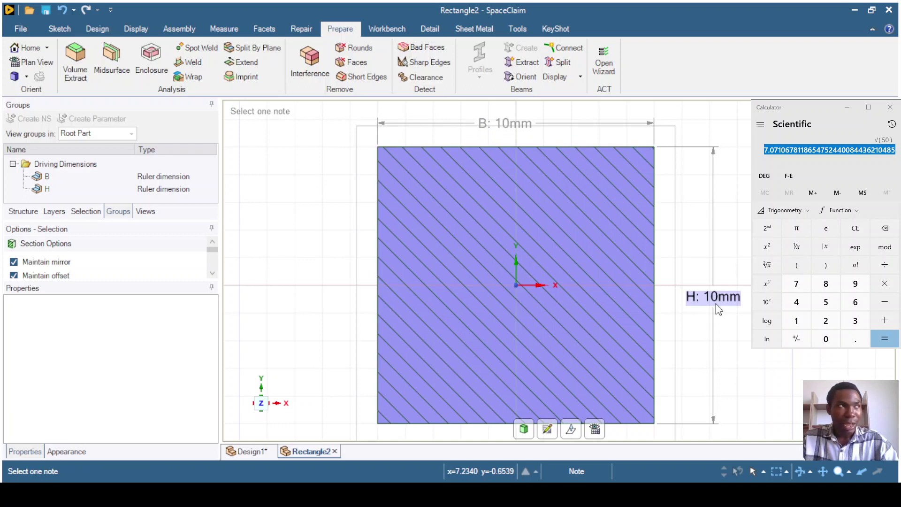
key("Escape")
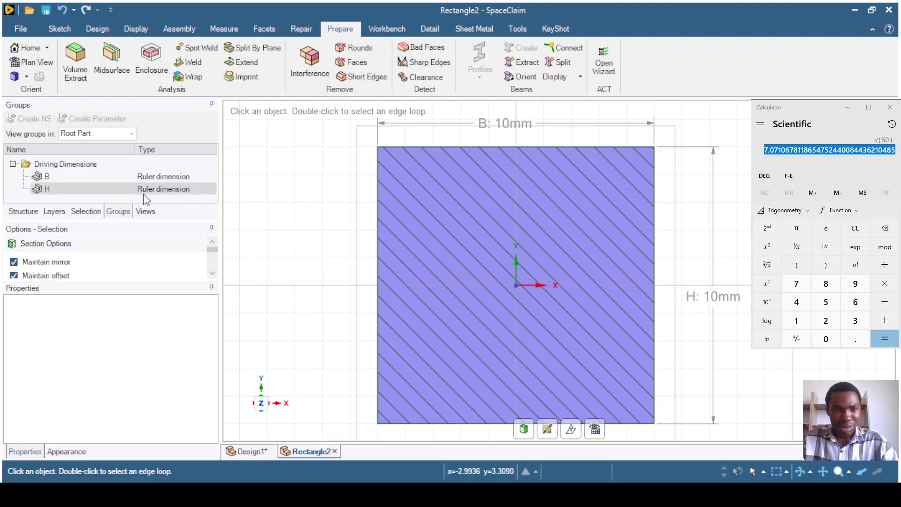
left_click(201, 189)
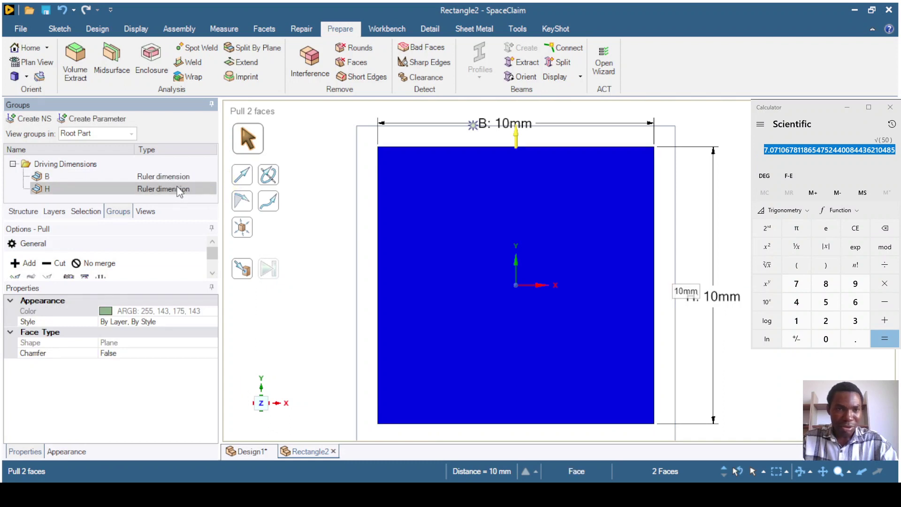
left_click(334, 451)
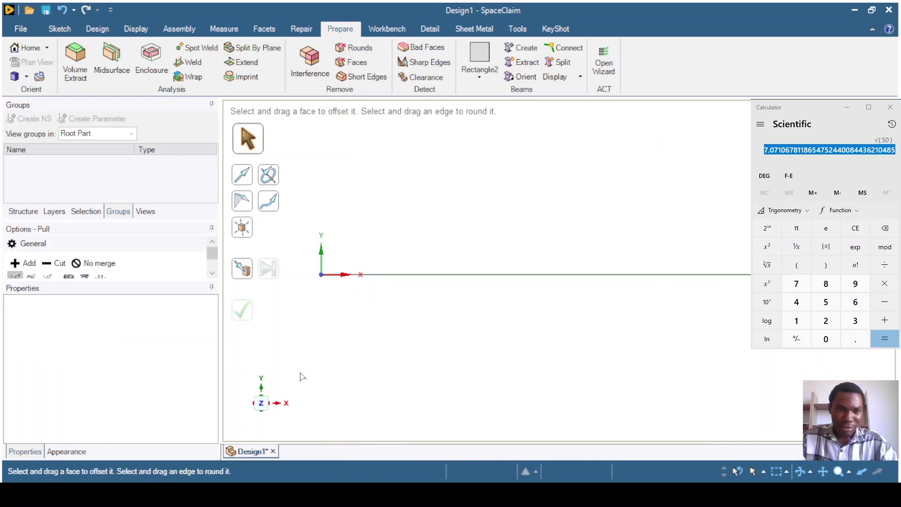
left_click(27, 212)
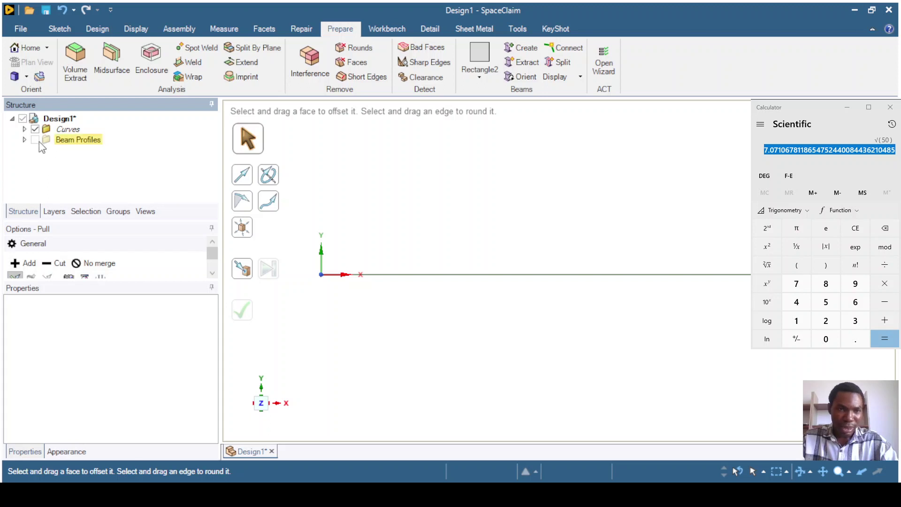
left_click(25, 140)
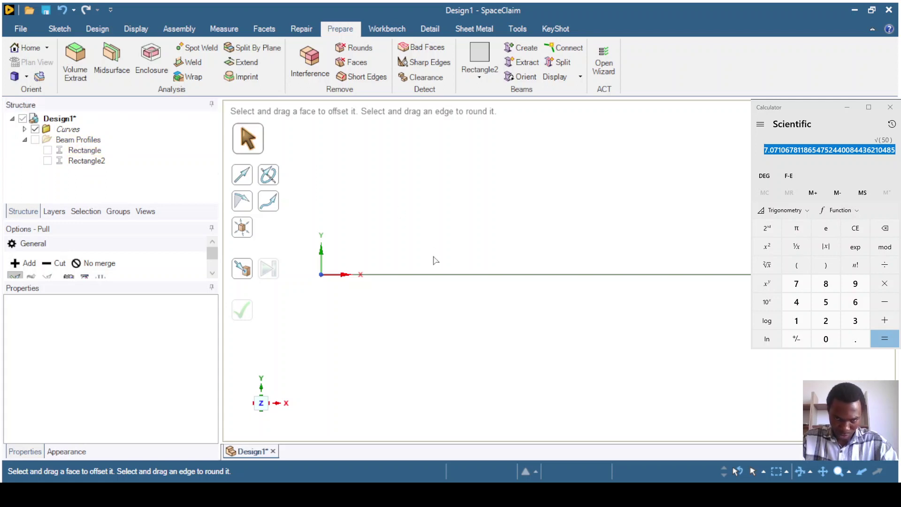
left_click(90, 151)
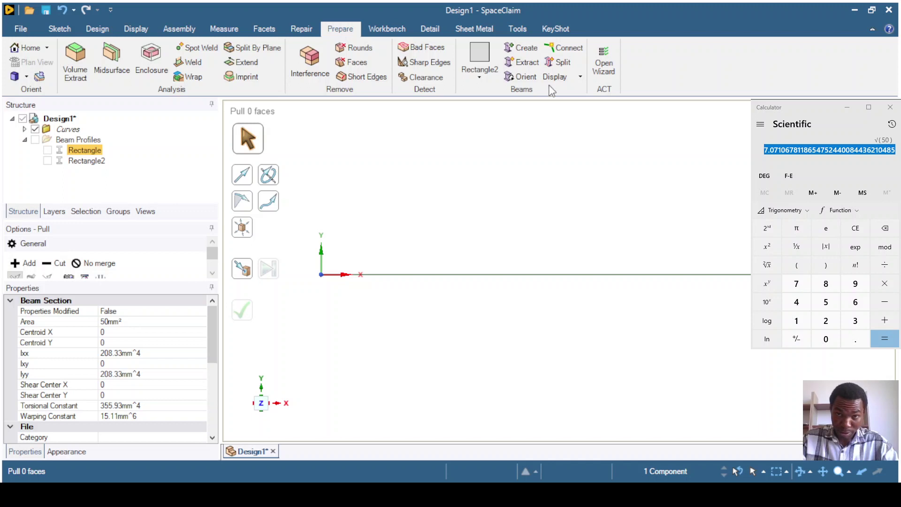
Create a beam on the 90 mm line and check which profile it uses
left_click(520, 47)
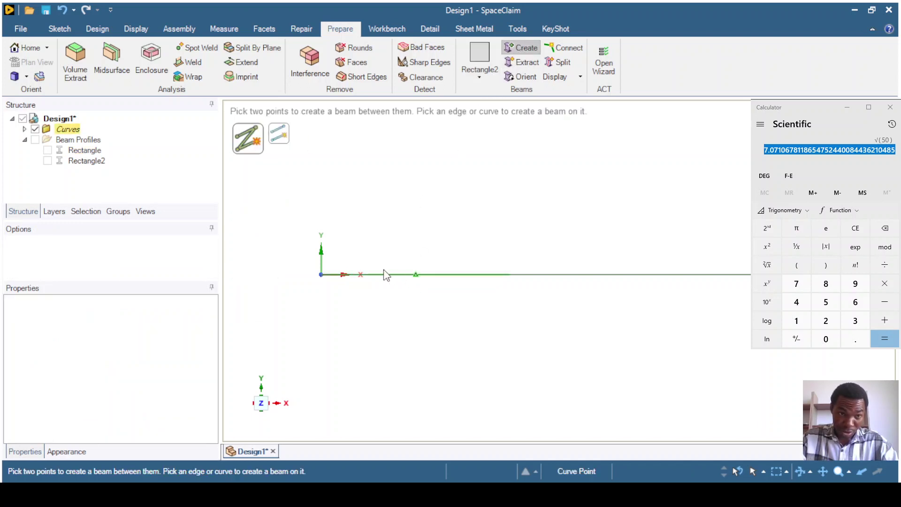
left_click(84, 150)
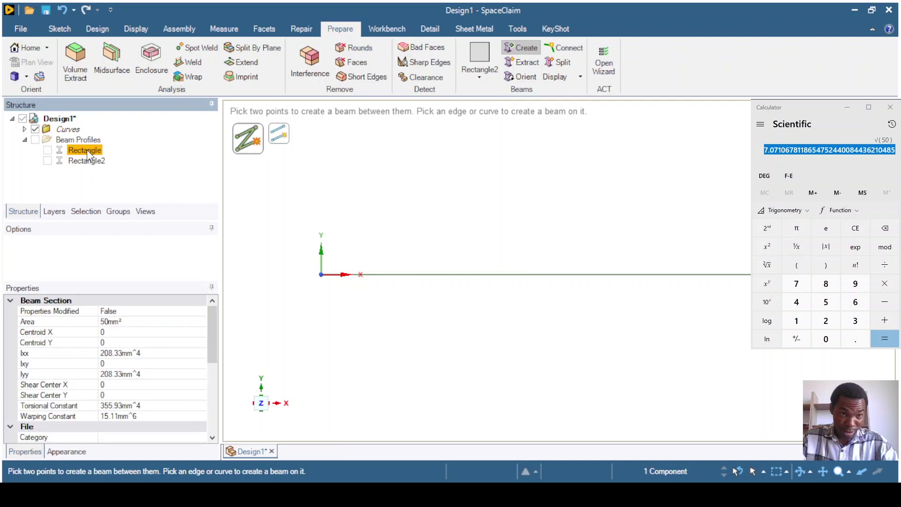
left_click(419, 274)
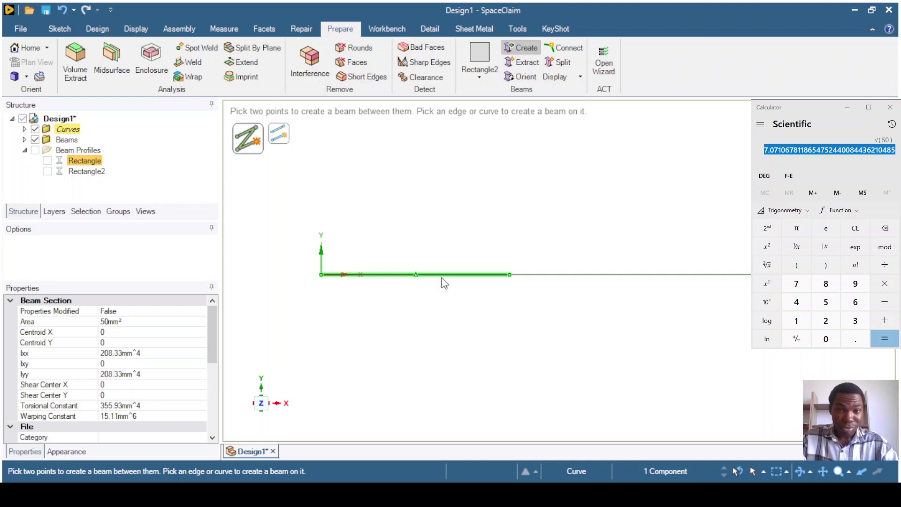
key("Escape")
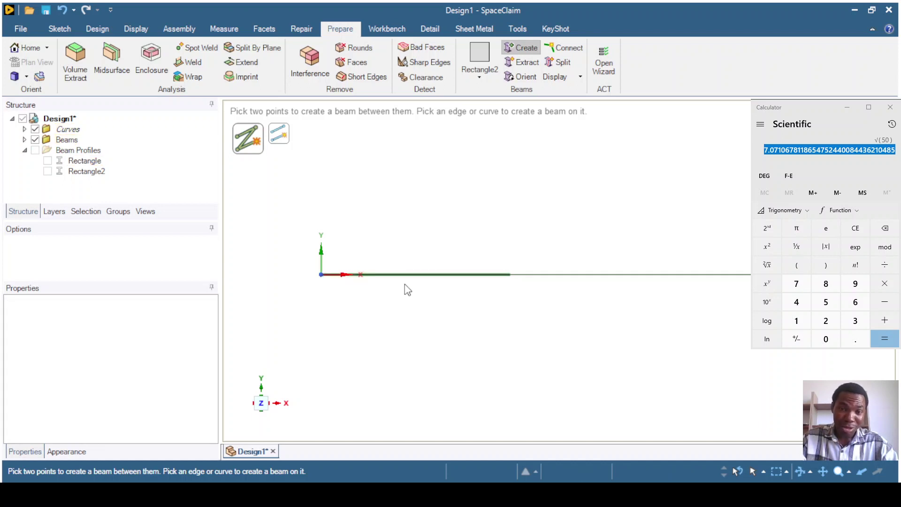
left_click(24, 140)
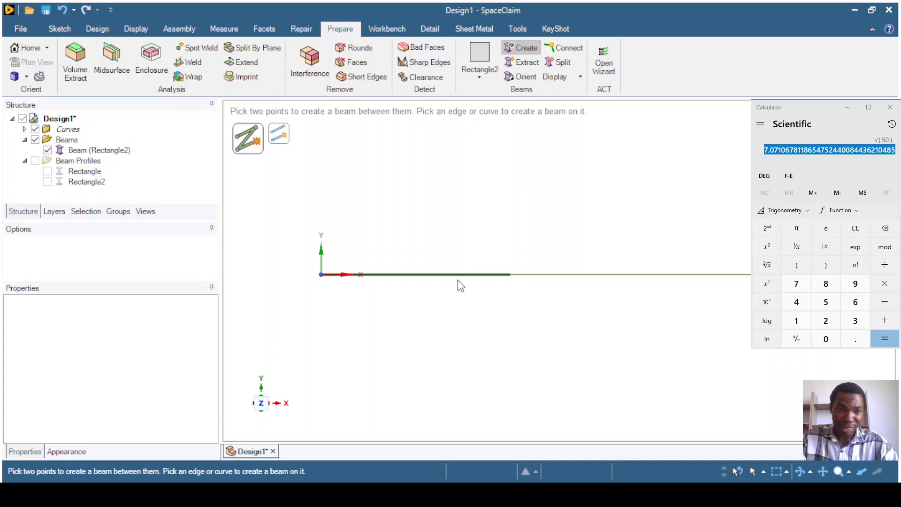
Create a beam with the Rectangle2 profile on the 120 mm line and end beam creation
left_click(575, 274)
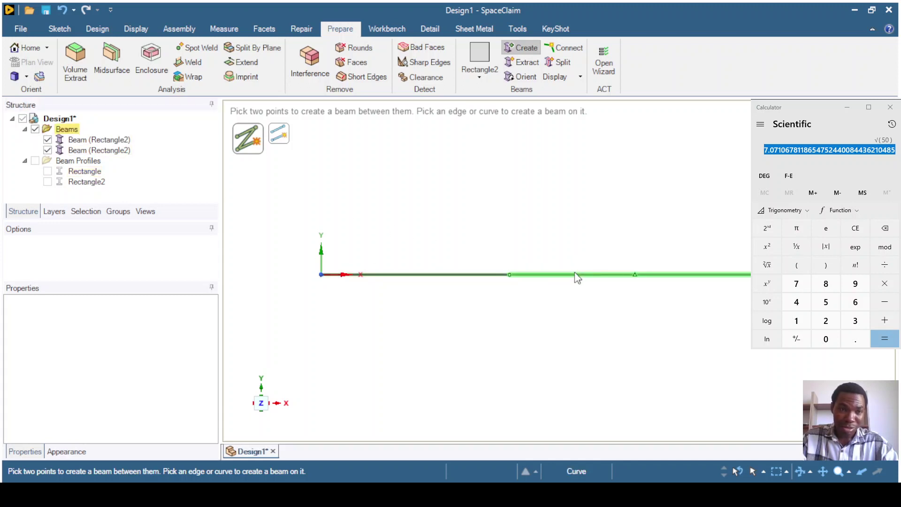
key("ctrl+z")
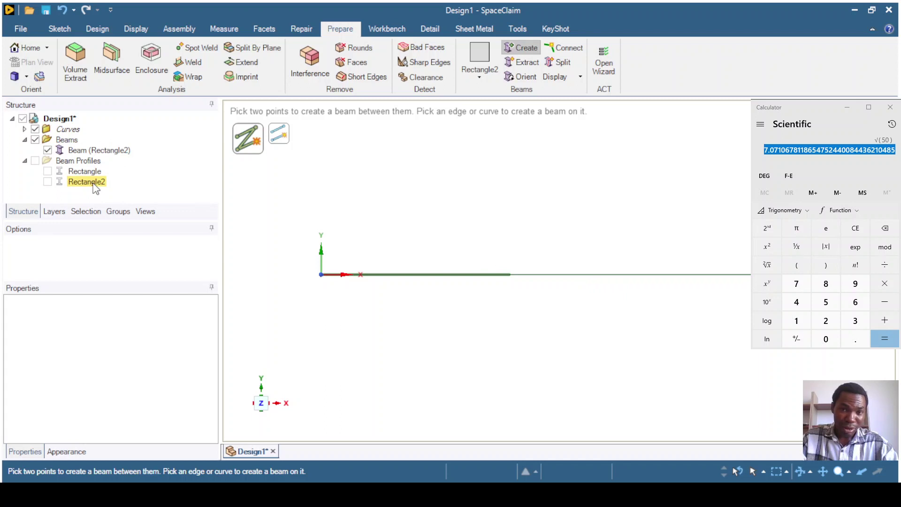
left_click(616, 274)
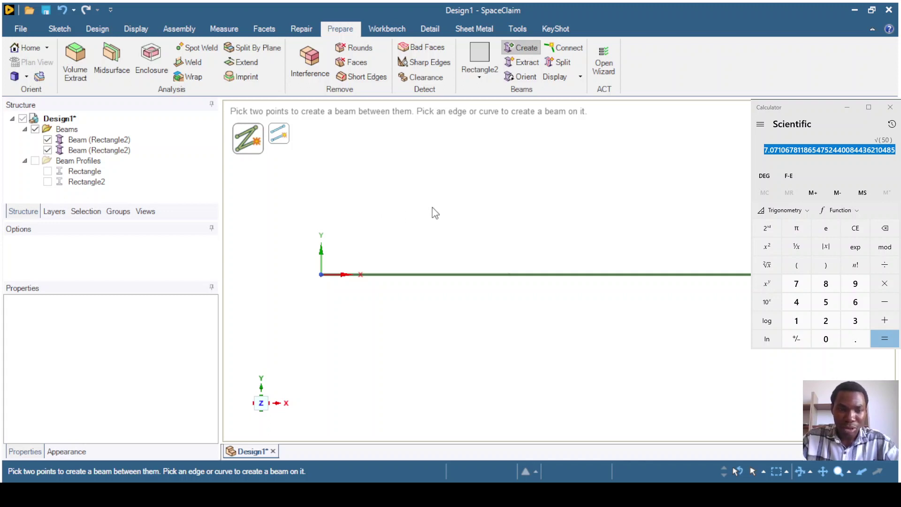
key("Escape")
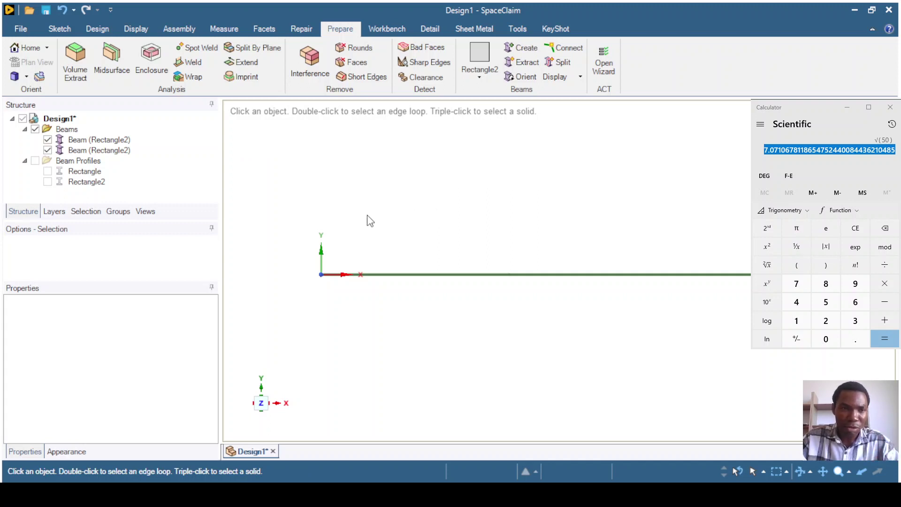
Assign the Rectangle profile to the 90 mm beam and check the profile of the 120 mm beam
left_click(81, 142)
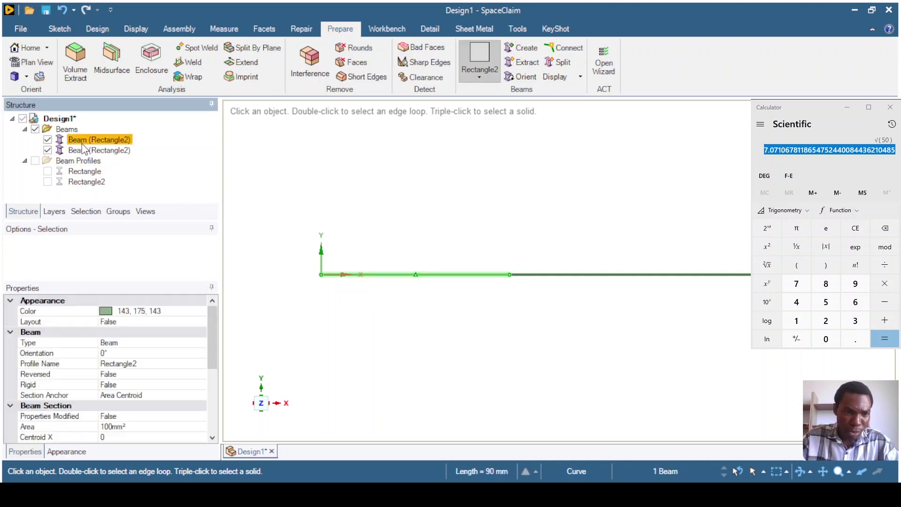
left_click(160, 365)
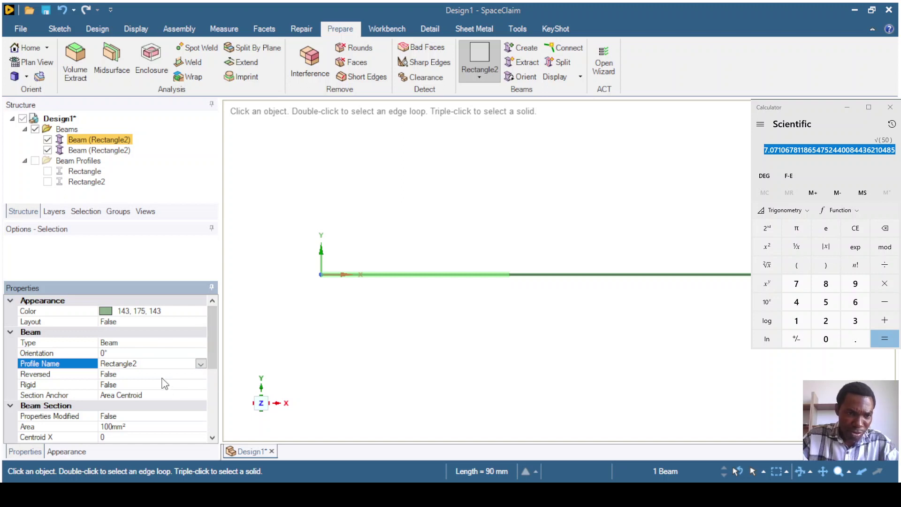
key("Up")
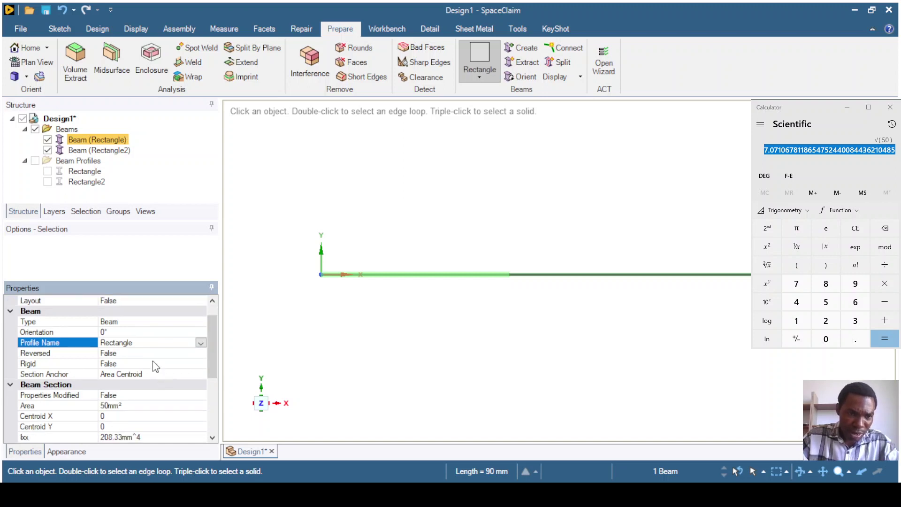
left_click(118, 153)
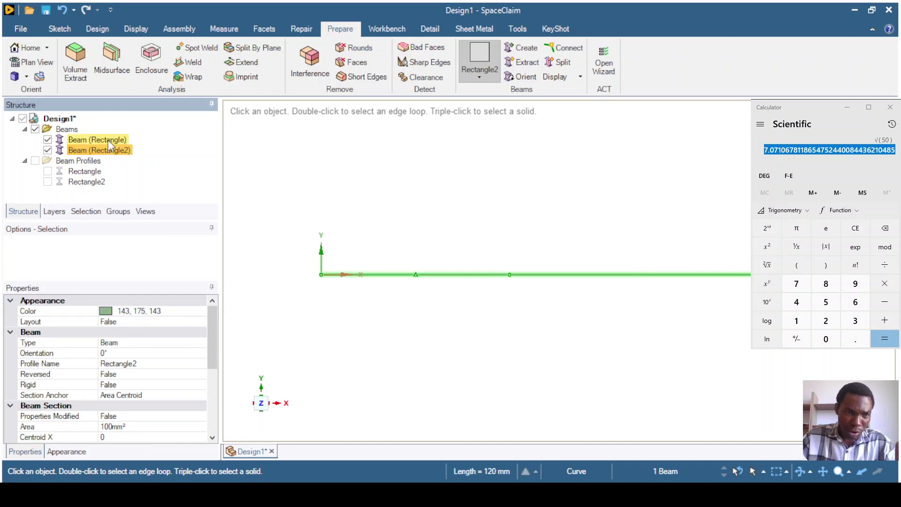
Change the type of the 90 mm beam with the Rectangle profile to Link/Truss
left_click(105, 139)
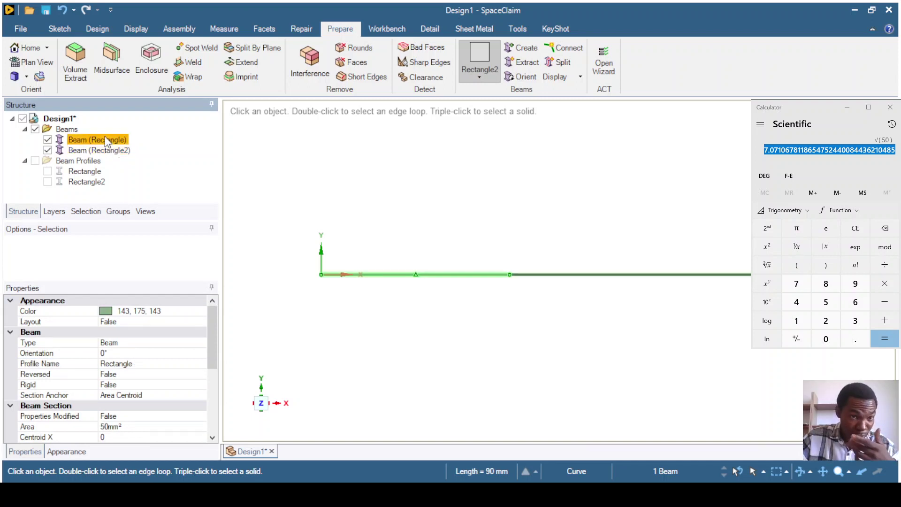
left_click(186, 340)
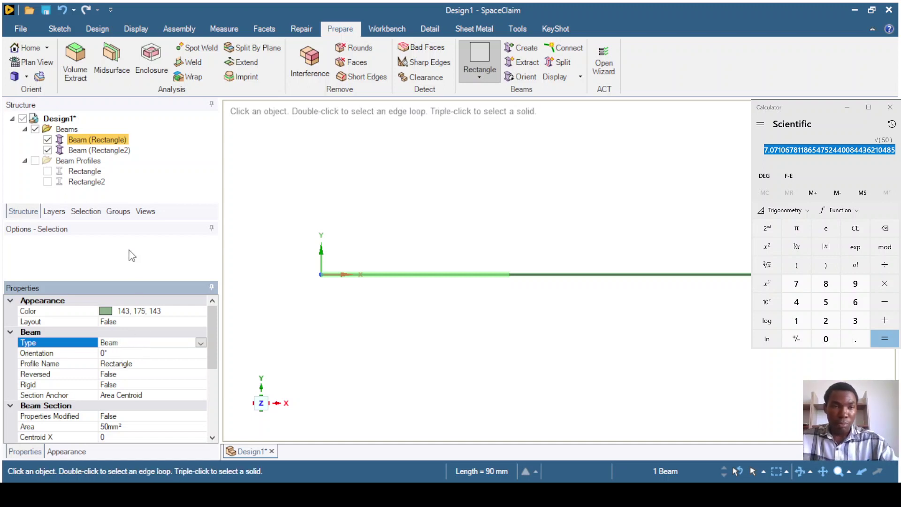
left_click(116, 141)
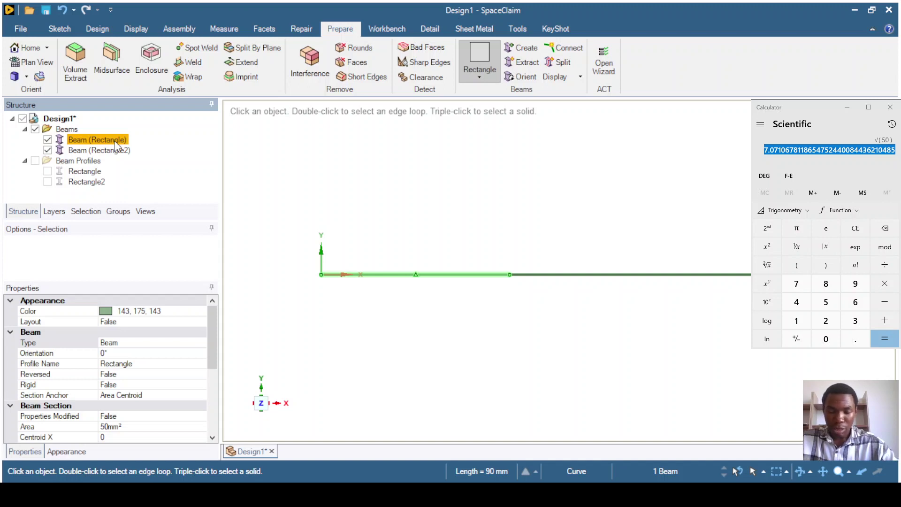
left_click(143, 347)
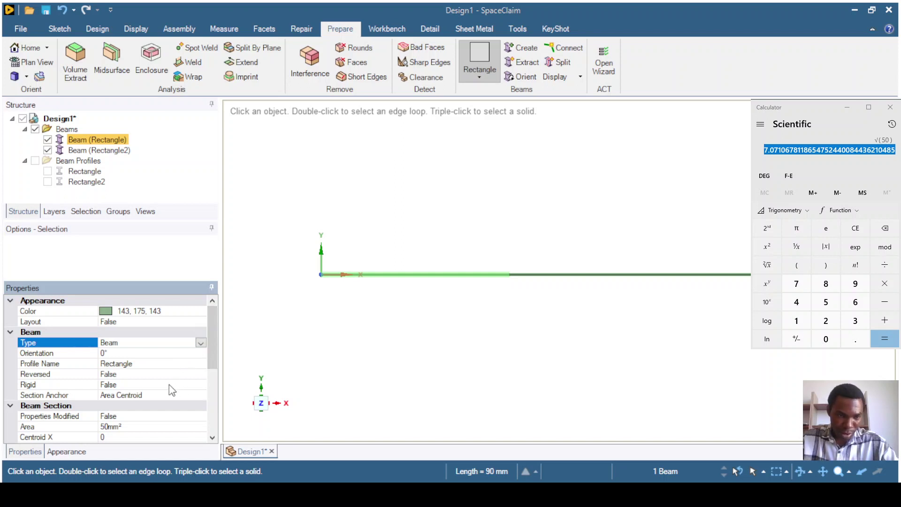
scroll(168, 392, "down", 1)
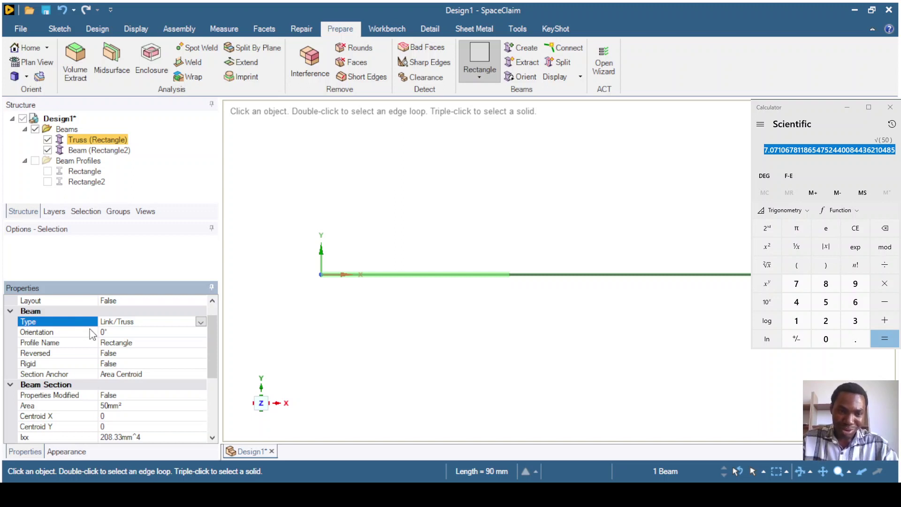
left_click(89, 322)
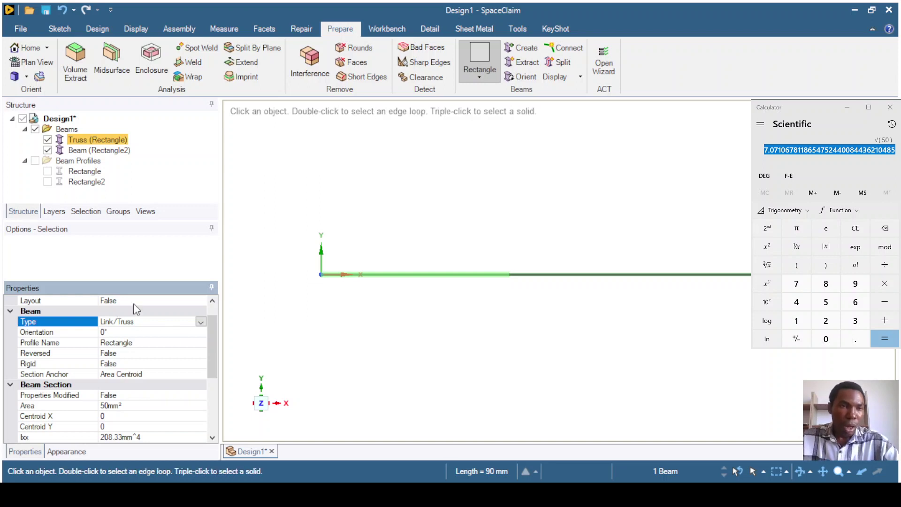
Change the type of the 120 mm beam with the Rectangle2 profile to Link/Truss
left_click(98, 150)
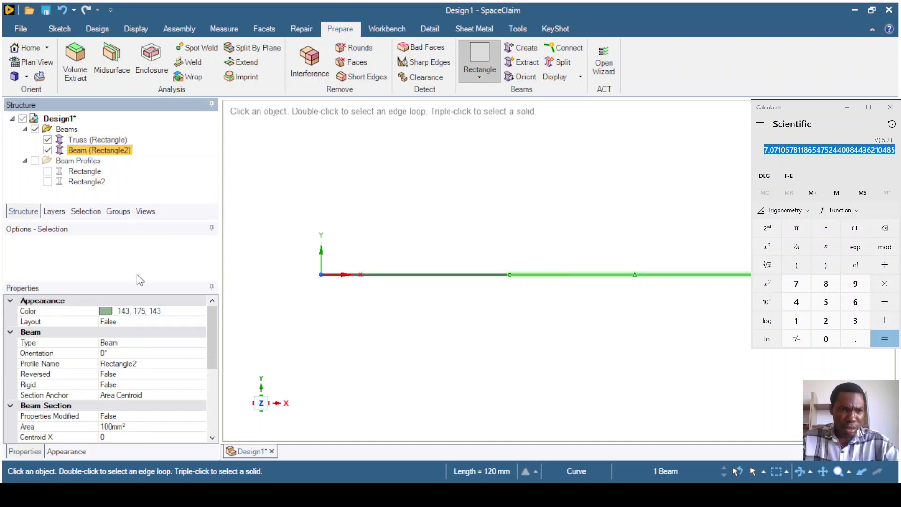
left_click(167, 343)
left_click(109, 154)
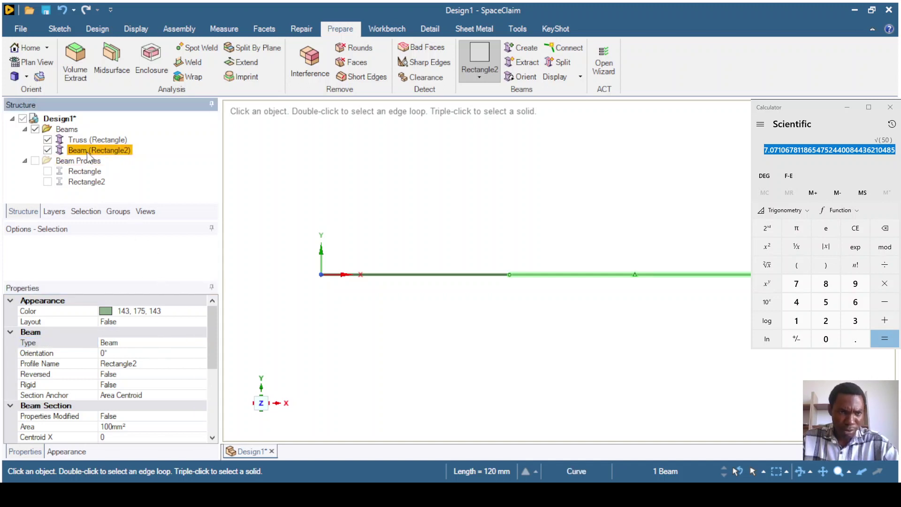
left_click(162, 346)
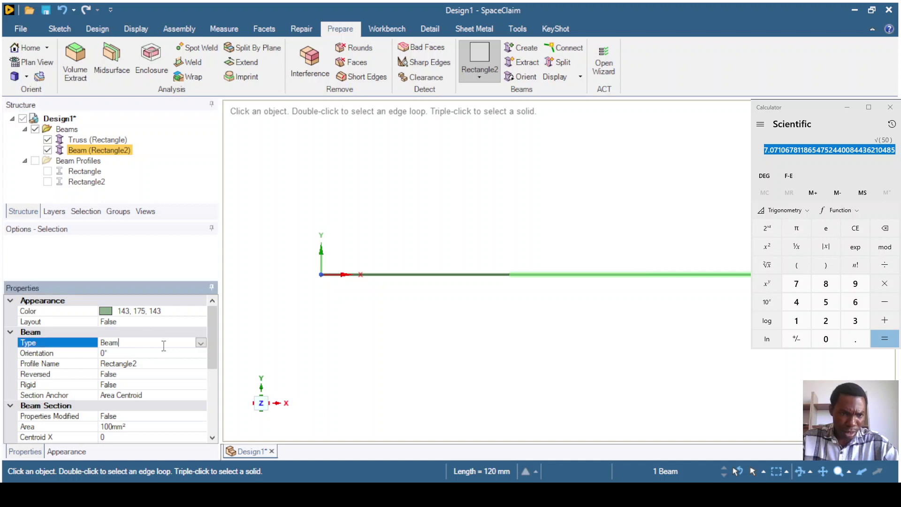
left_click(201, 343)
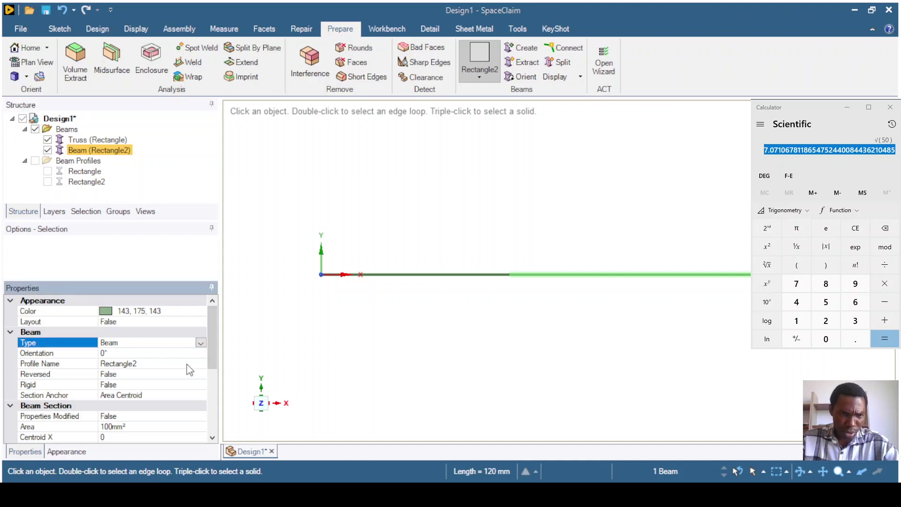
left_click(164, 392)
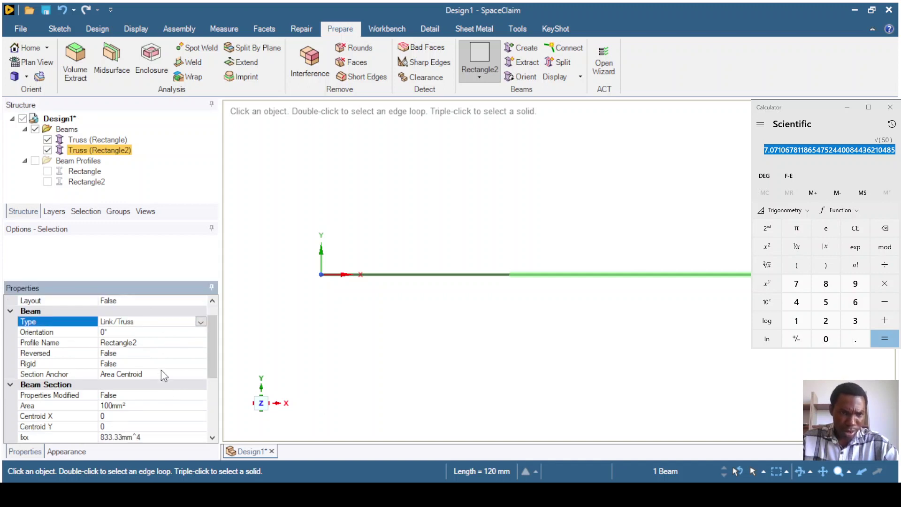
key("alt")
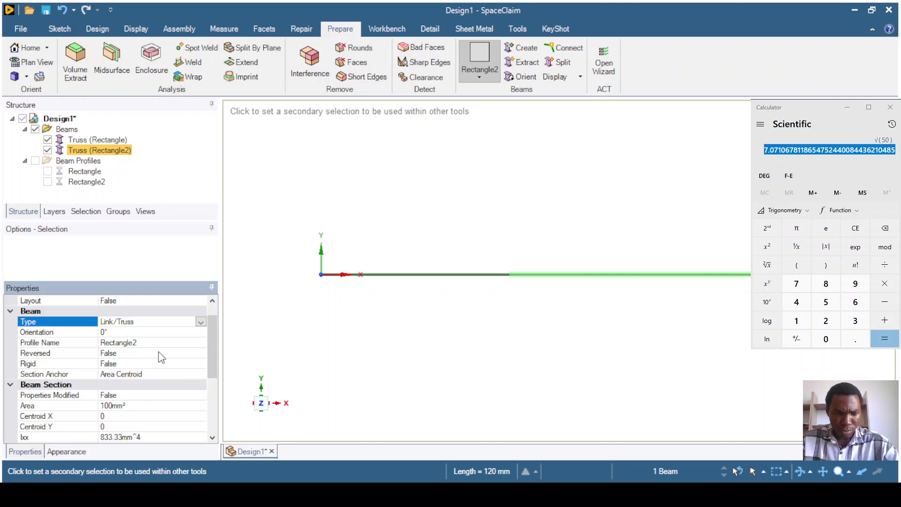